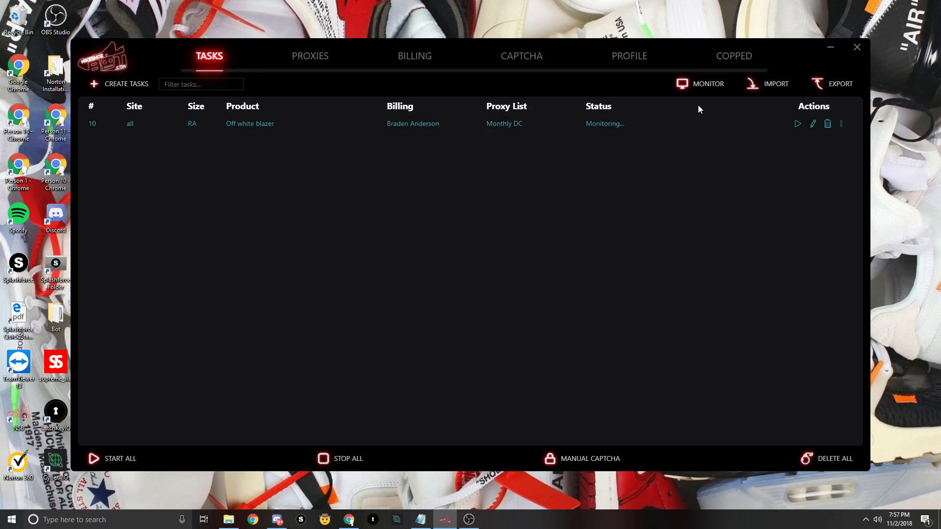
# - Open the item Monitor window, then bring the Off white blazer task list back in front
pyautogui.click(706, 84)
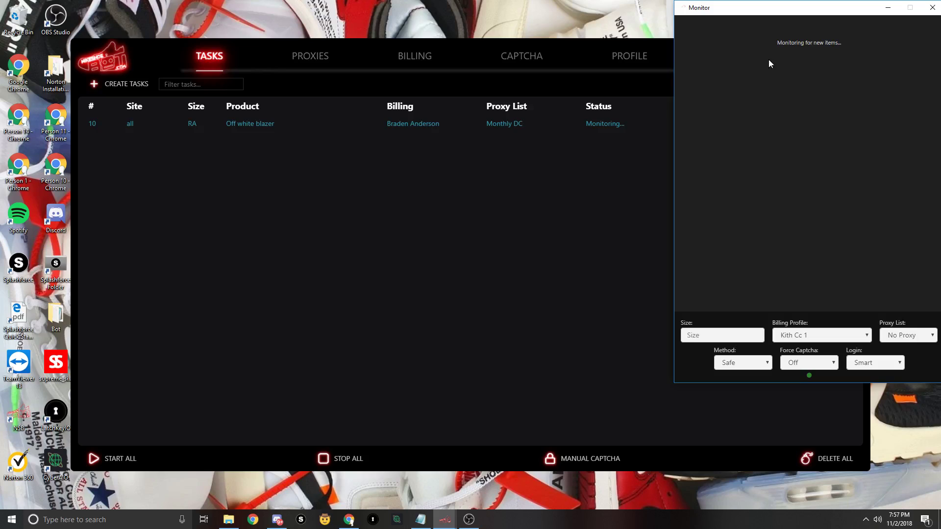
pyautogui.click(521, 201)
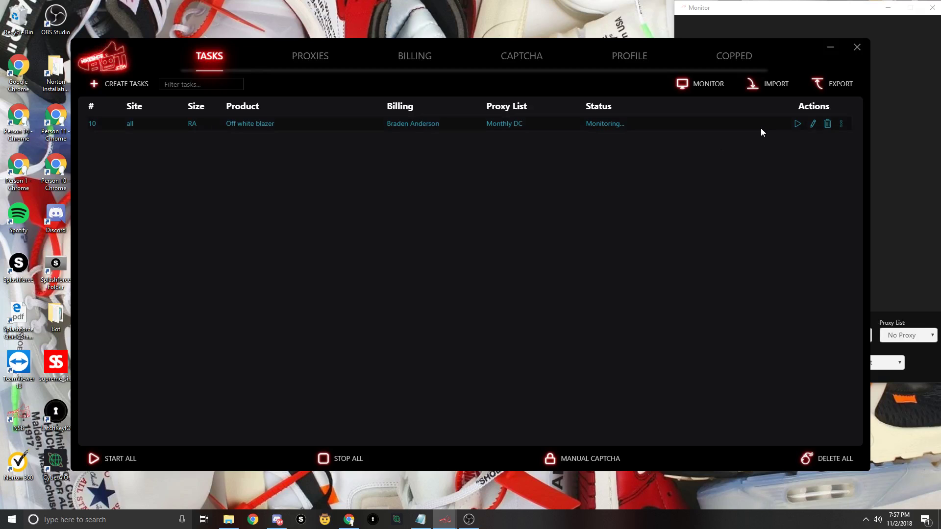
# - Start a new task set targeting Bape with the keywords 'Adidas bape hoodie'
pyautogui.click(137, 85)
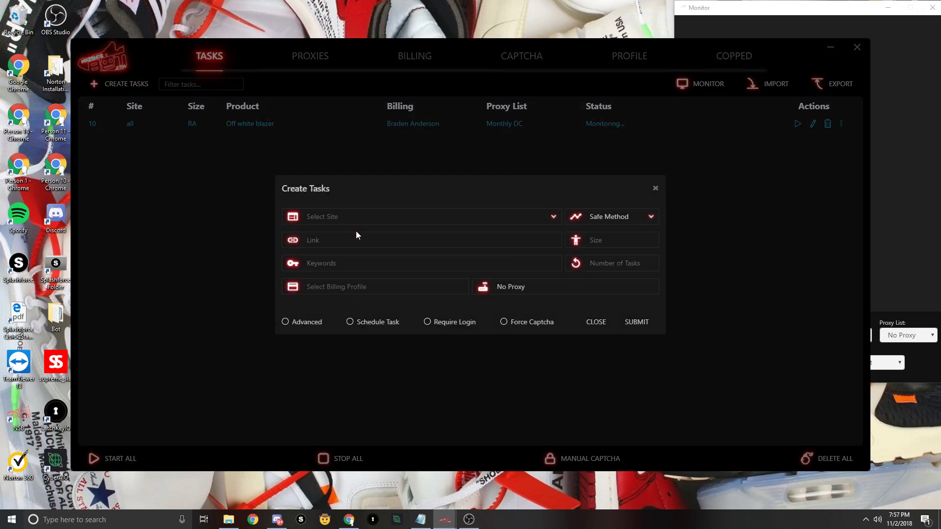
pyautogui.click(343, 216)
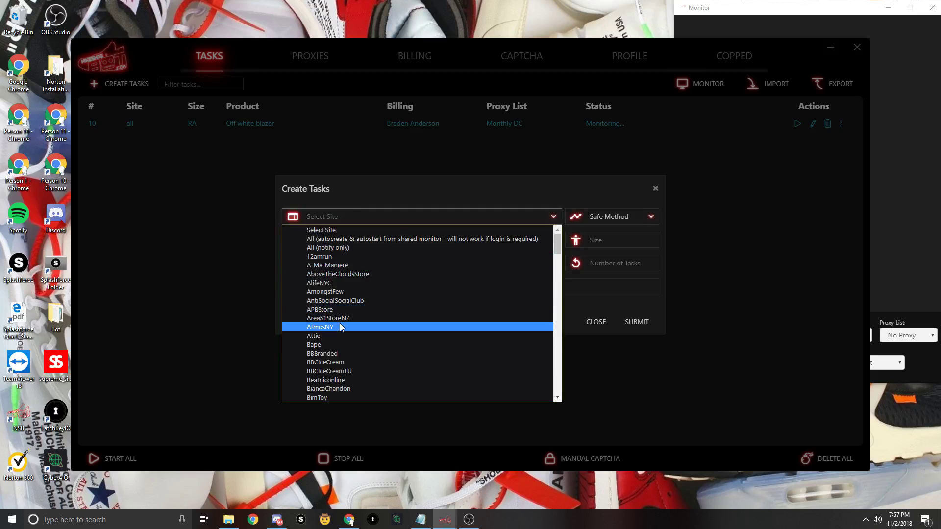
pyautogui.scroll(-4, 339, 322)
pyautogui.click(320, 246)
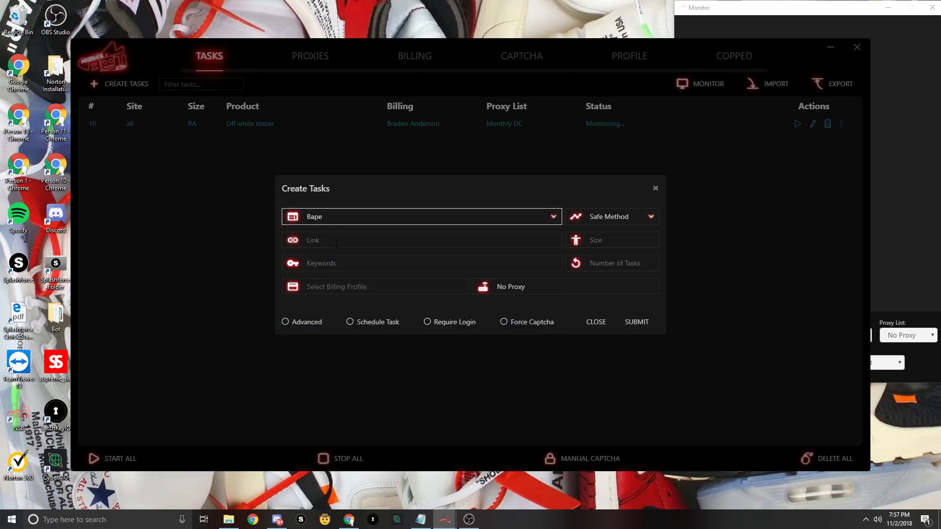
pyautogui.click(345, 242)
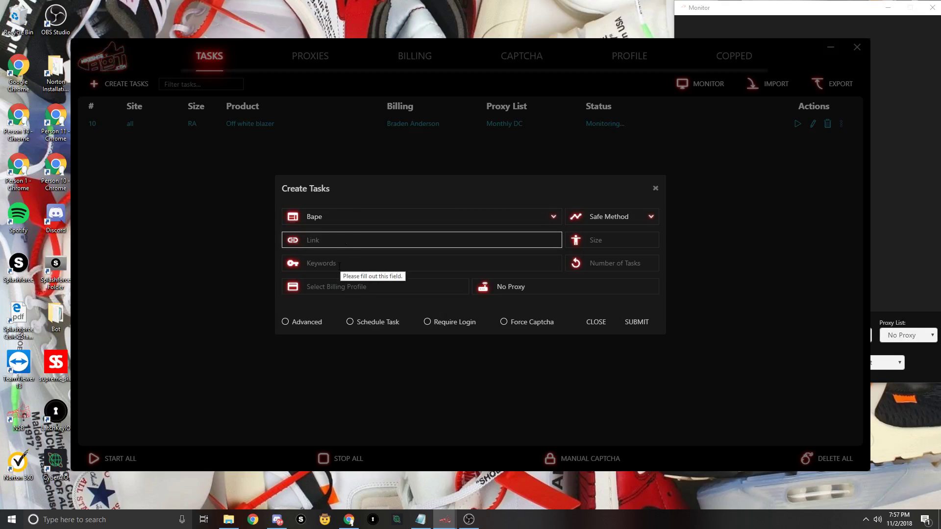
pyautogui.click(340, 266)
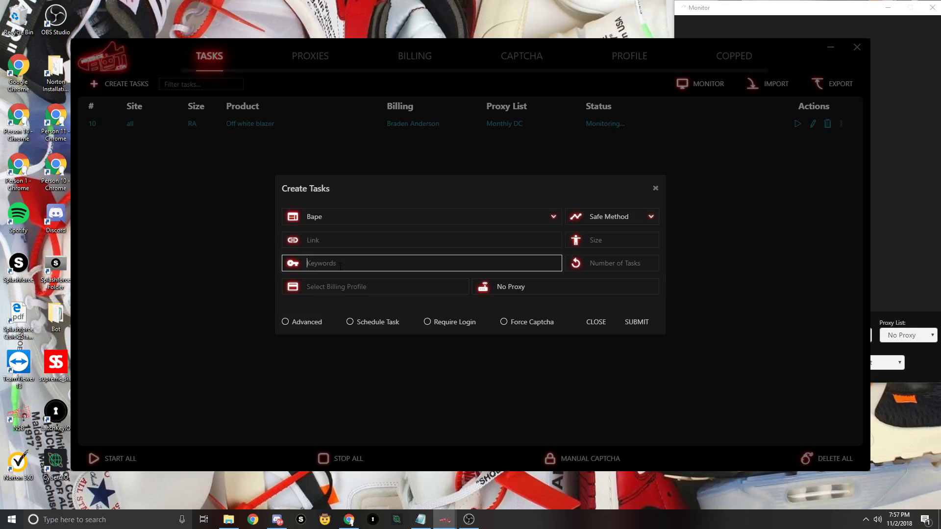
pyautogui.write('Adidas bape hoodie')
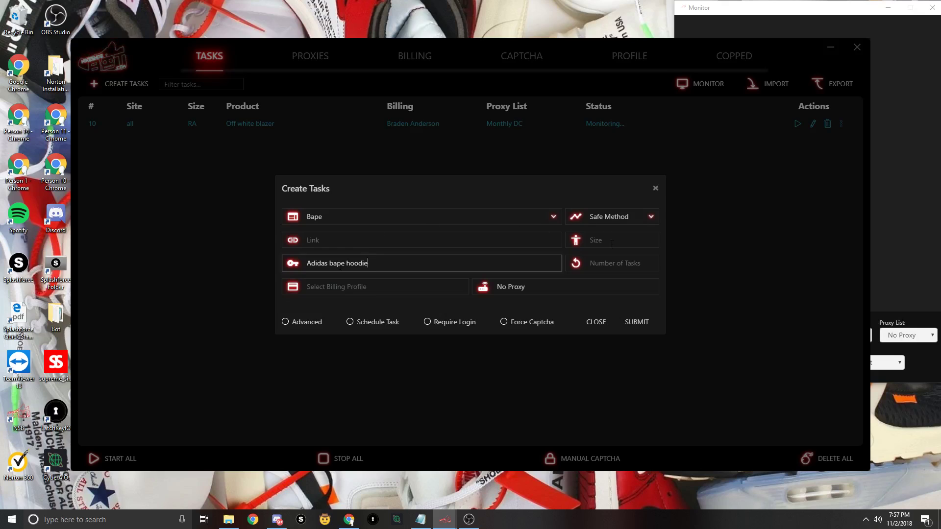
# - Set Number of Tasks to 2, size to L, and turn on Force Captcha
pyautogui.click(606, 263)
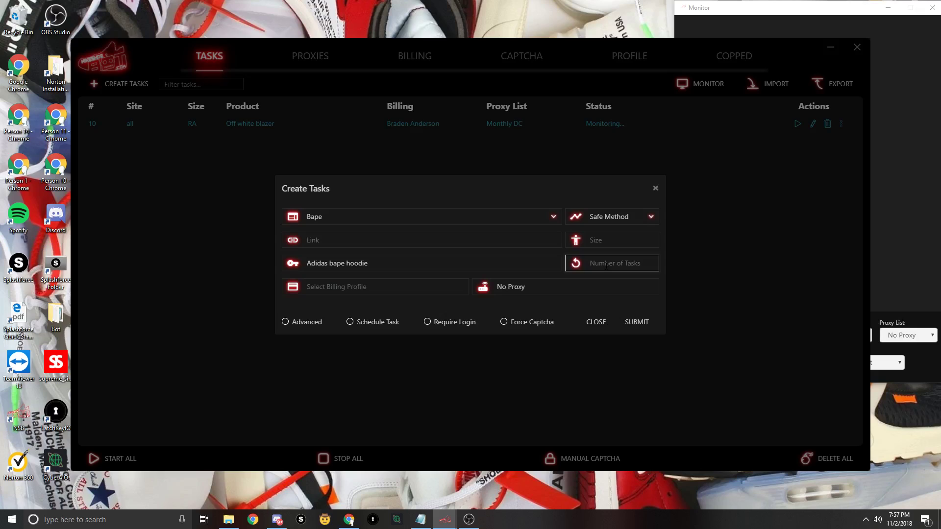
pyautogui.write('10')
pyautogui.press('BackSpace')
pyautogui.press('BackSpace')
pyautogui.write('1')
pyautogui.press('BackSpace')
pyautogui.write('2')
pyautogui.click(612, 240)
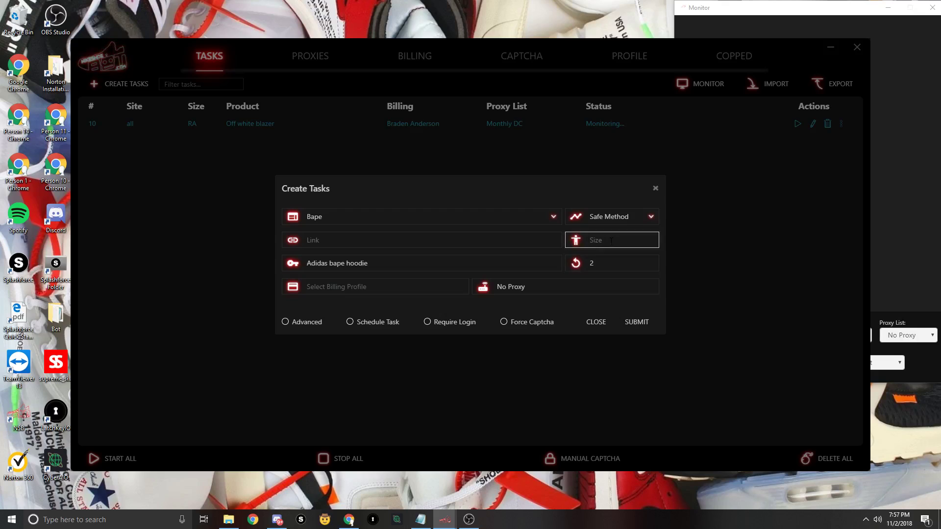
pyautogui.write('L')
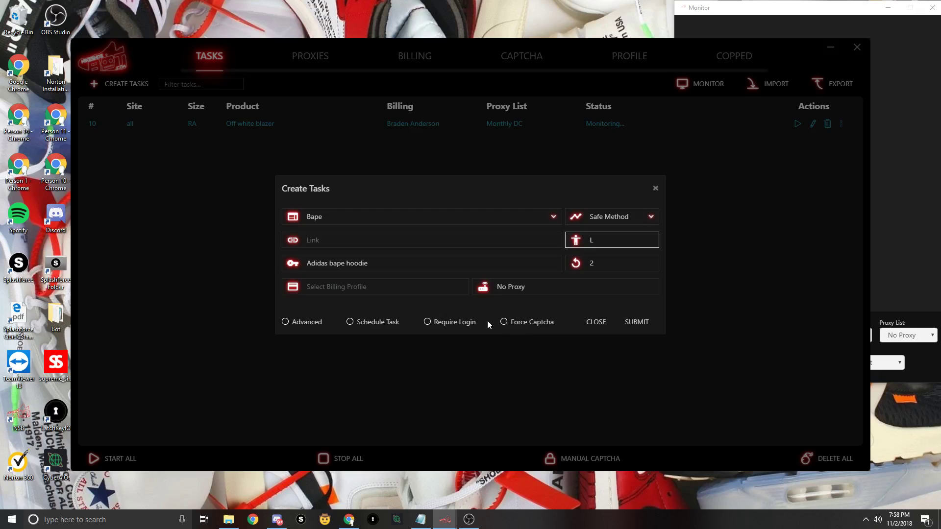
pyautogui.click(504, 323)
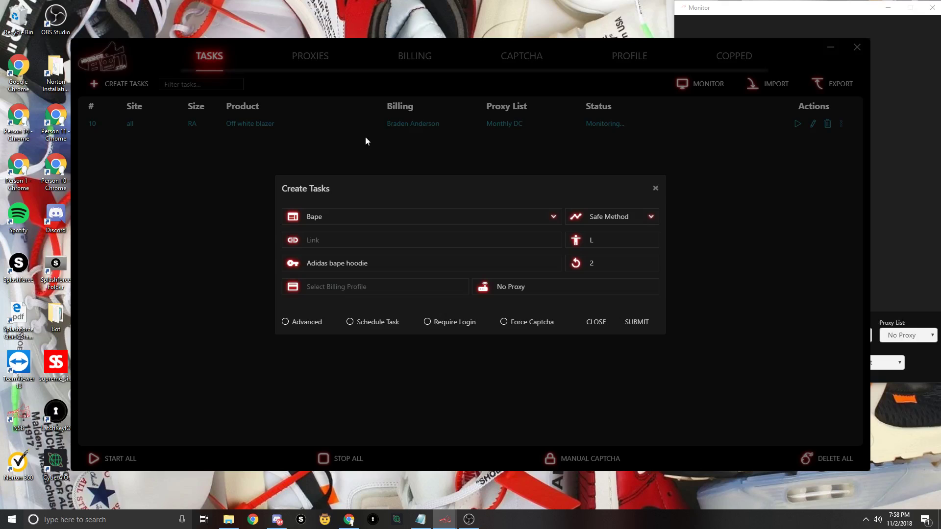
pyautogui.click(517, 322)
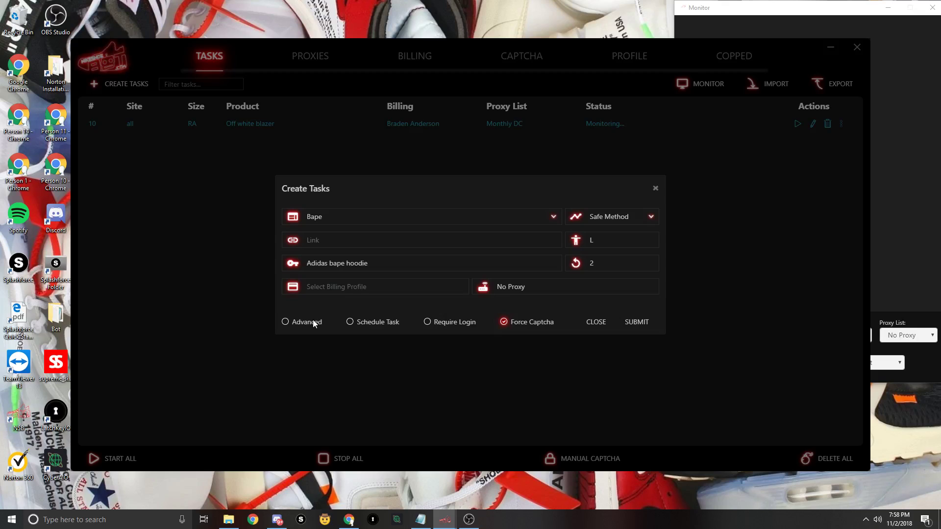
# - Enable Advanced settings with a 500 ms monitor timeout and 700 ms restock timeout
pyautogui.click(313, 320)
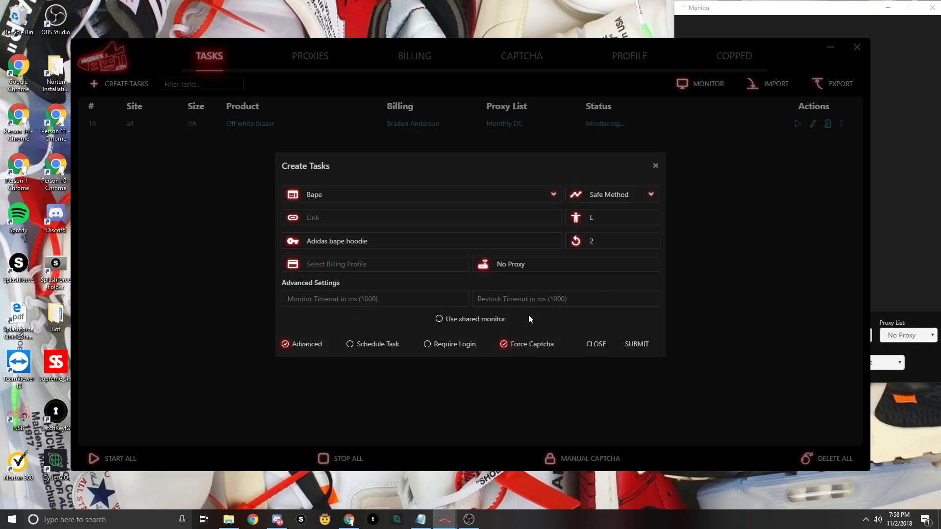
pyautogui.click(335, 304)
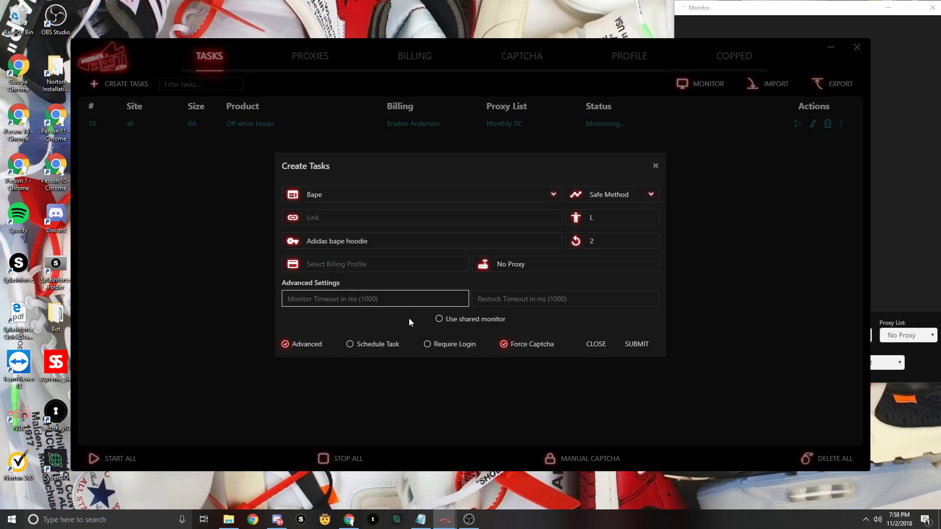
pyautogui.write('500')
pyautogui.click(509, 300)
pyautogui.write('700')
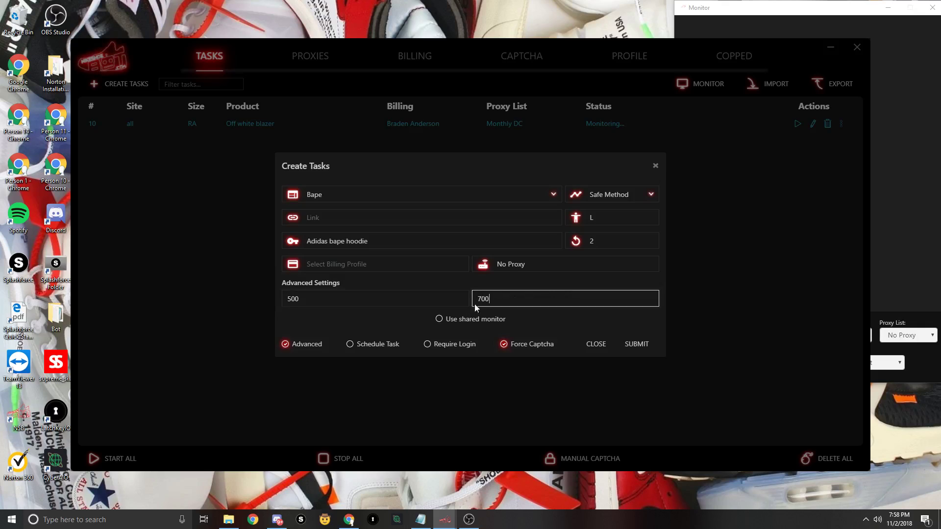
# - Assign the Monthly DC proxy list and a billing profile, then submit the tasks and close the form
pyautogui.click(483, 265)
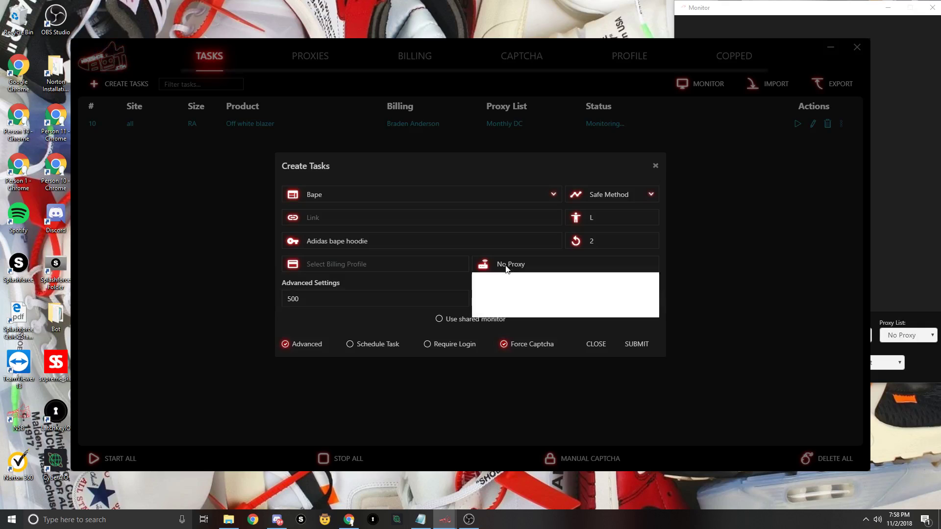
pyautogui.click(518, 305)
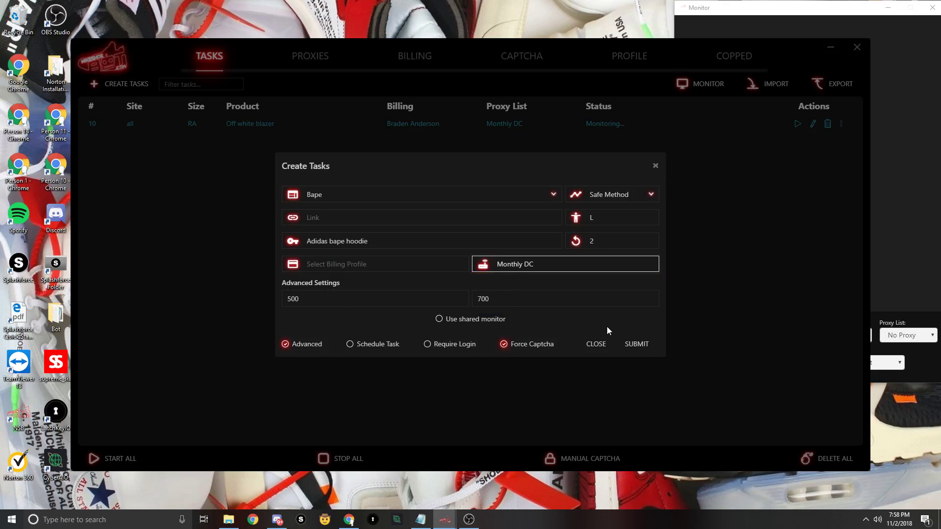
pyautogui.click(637, 349)
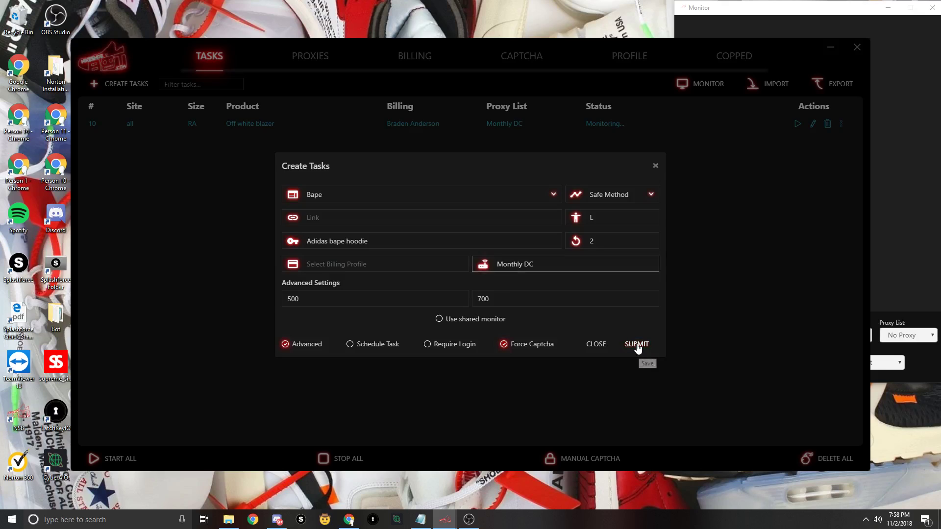
pyautogui.click(333, 267)
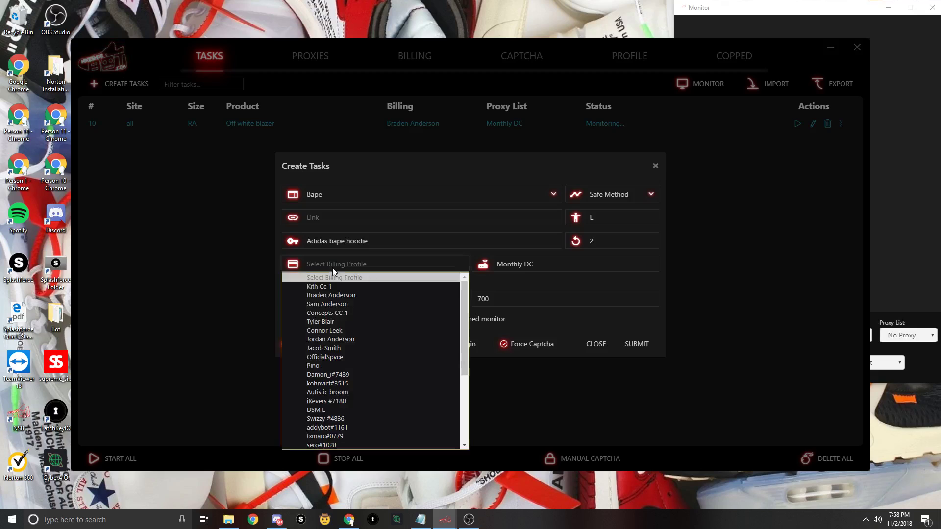
pyautogui.click(331, 295)
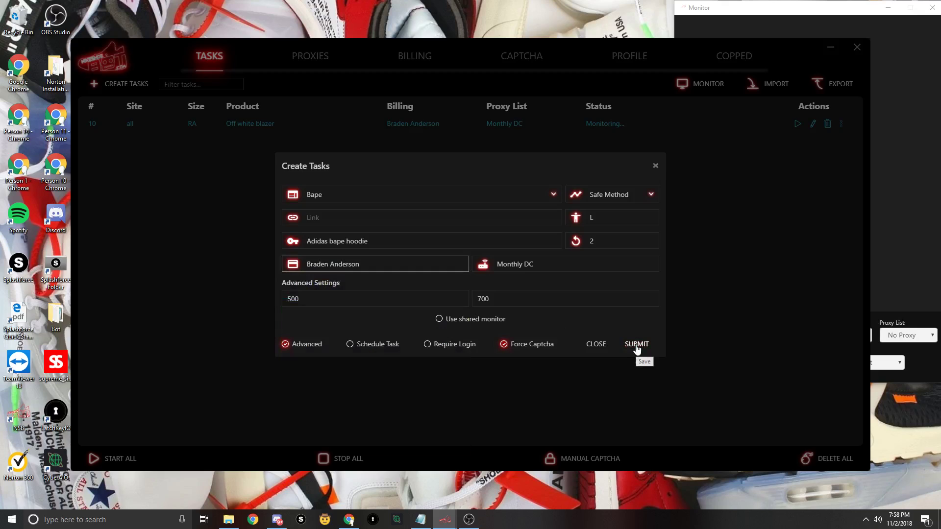
pyautogui.click(637, 345)
pyautogui.click(655, 166)
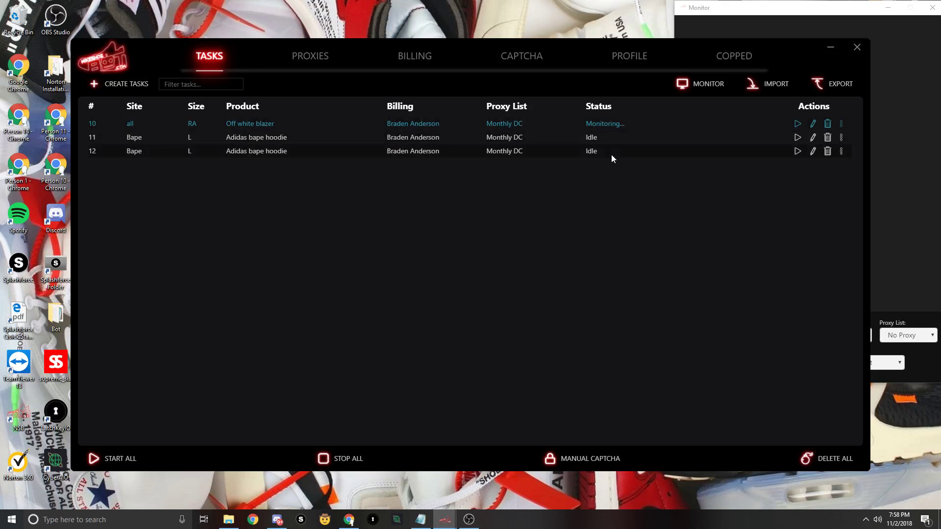
# - Start and stop all tasks, delete hoodie tasks 11 and 12, and refocus the main window
pyautogui.click(117, 467)
pyautogui.click(349, 453)
pyautogui.click(827, 138)
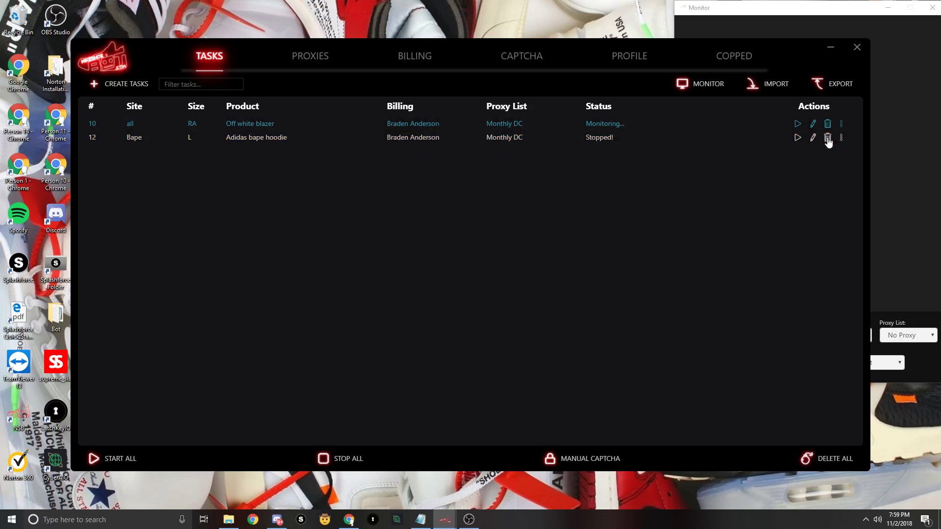
pyautogui.click(827, 138)
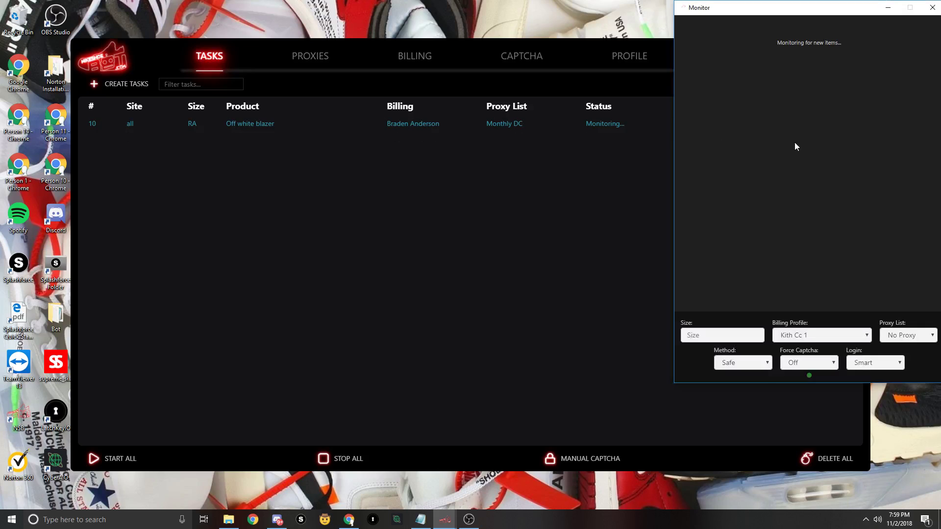
pyautogui.click(507, 169)
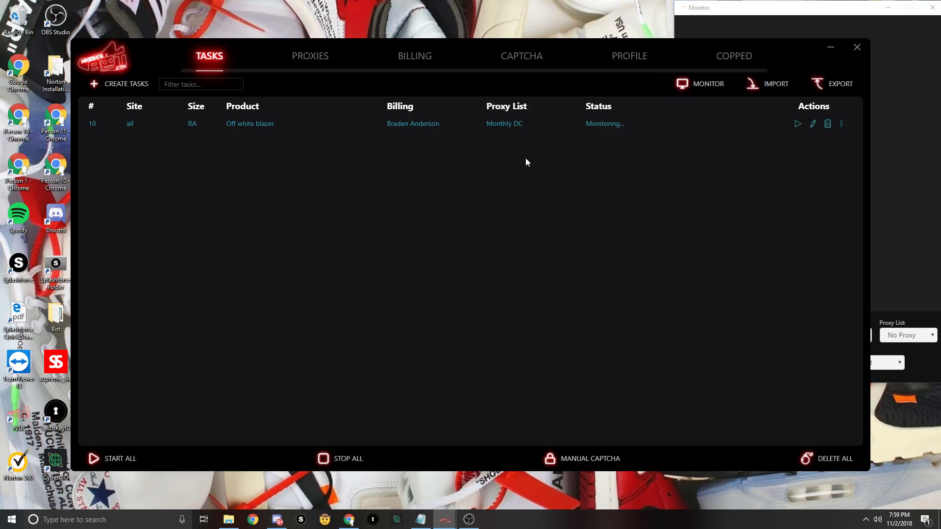
# - Open the Proxies page listing chicago 2, Monthly DC and resi
pyautogui.click(297, 63)
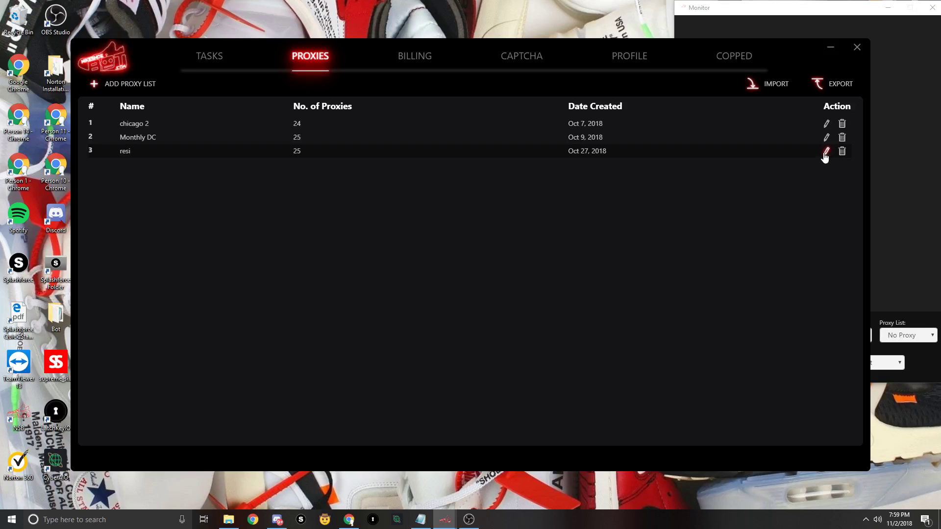
# - Open the resi proxy list to browse its static proxy entries, then close the editor
pyautogui.click(825, 153)
pyautogui.scroll(-4, 409, 271)
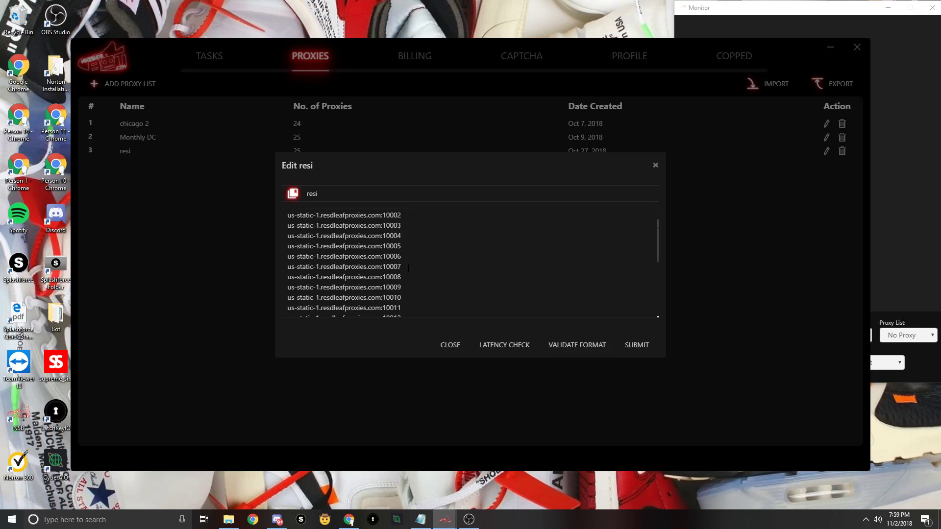
pyautogui.scroll(5, 409, 272)
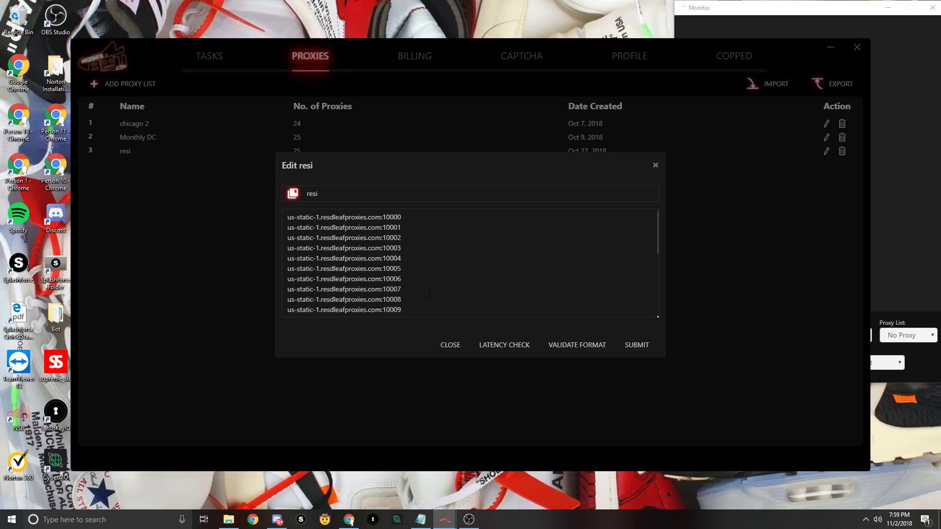
pyautogui.click(656, 166)
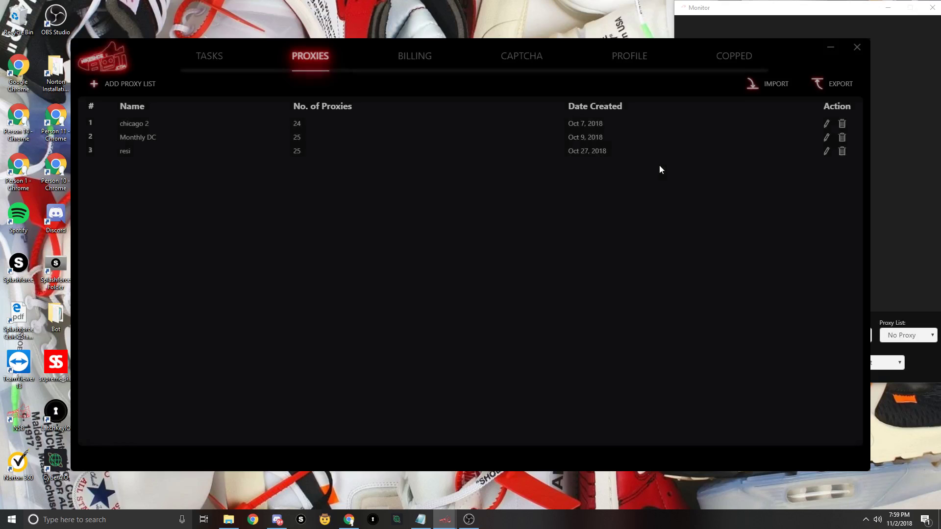
# - Open the Billing page and scroll through the saved billing profiles
pyautogui.click(405, 60)
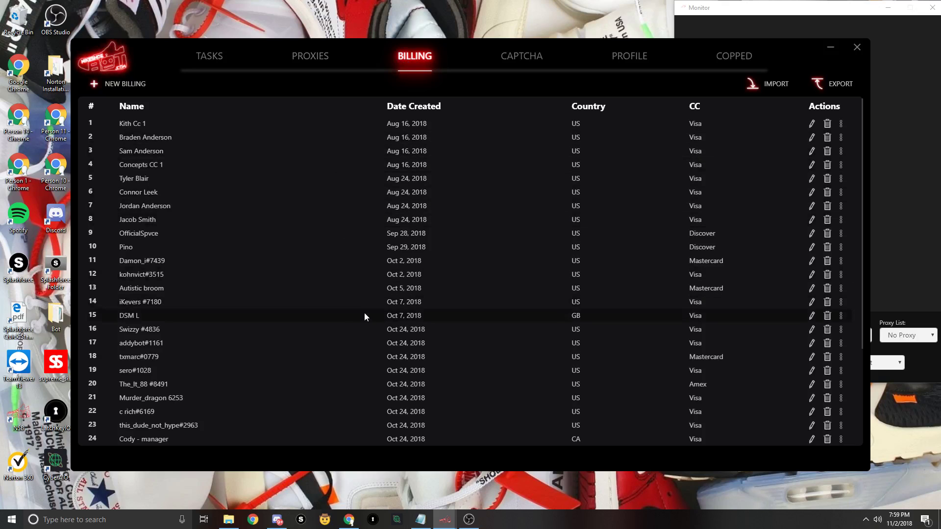
pyautogui.scroll(-2, 364, 314)
pyautogui.scroll(2, 368, 314)
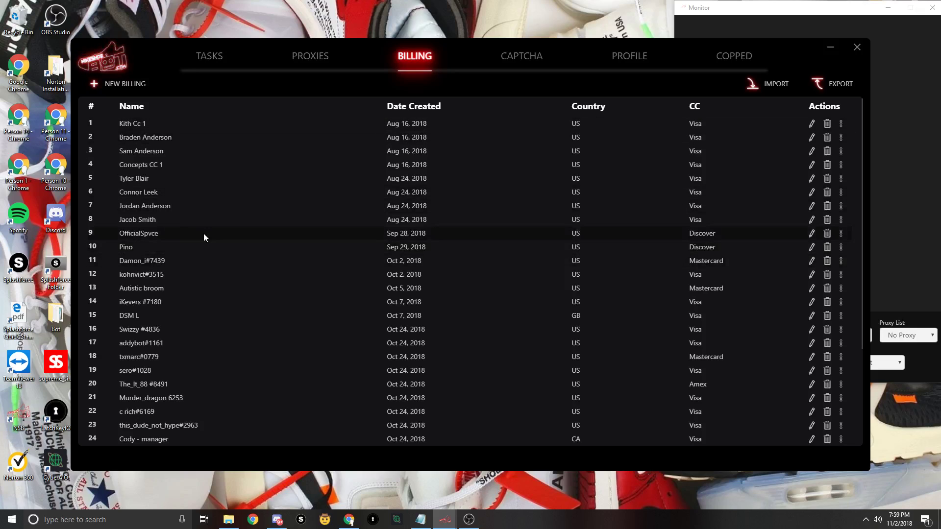
pyautogui.scroll(-3, 230, 322)
pyautogui.scroll(3, 230, 322)
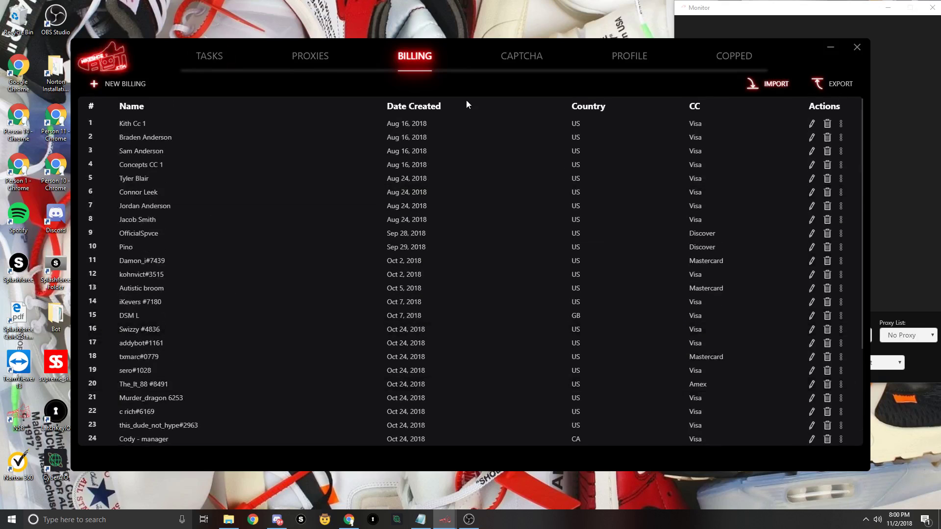
# - Open a new billing profile form, try the first name and country fields, then clear the stray text
pyautogui.click(127, 86)
pyautogui.click(335, 154)
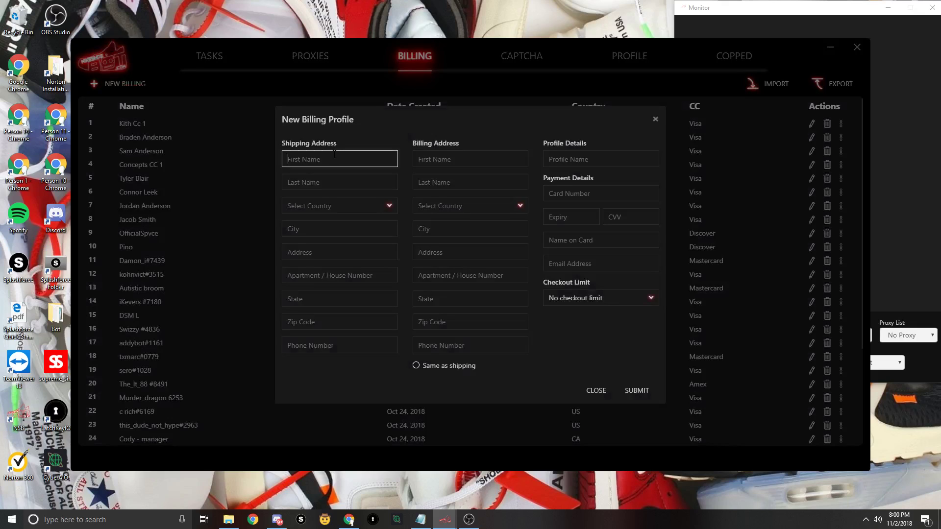
pyautogui.write('jj')
pyautogui.click(321, 177)
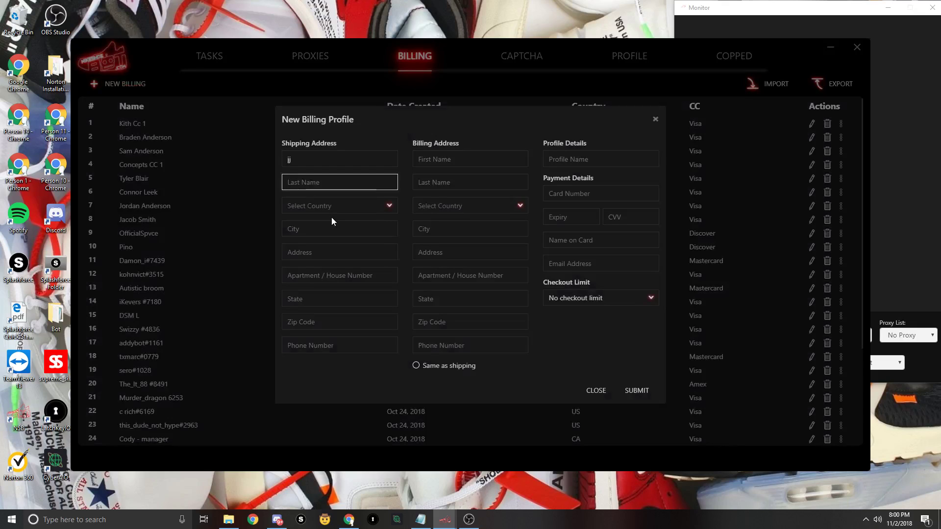
pyautogui.click(332, 206)
pyautogui.click(331, 206)
pyautogui.doubleClick(290, 160)
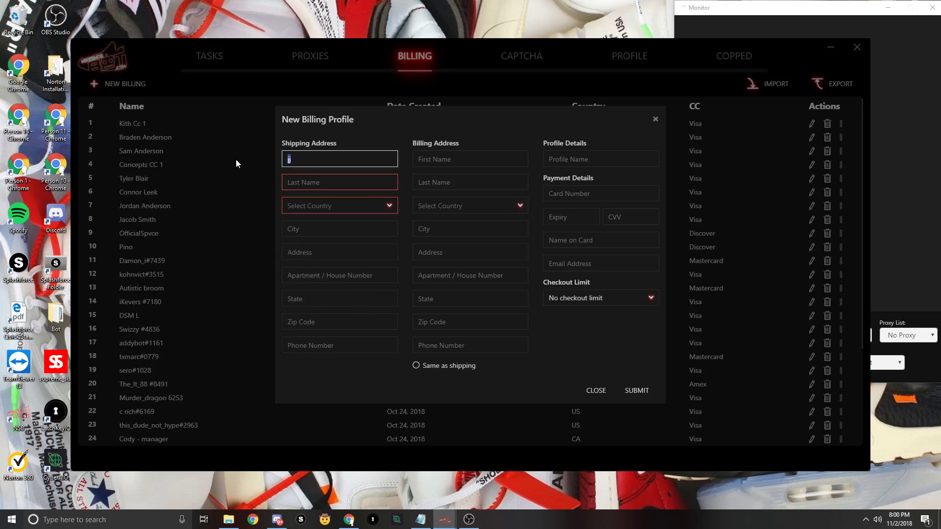
pyautogui.press('BackSpace')
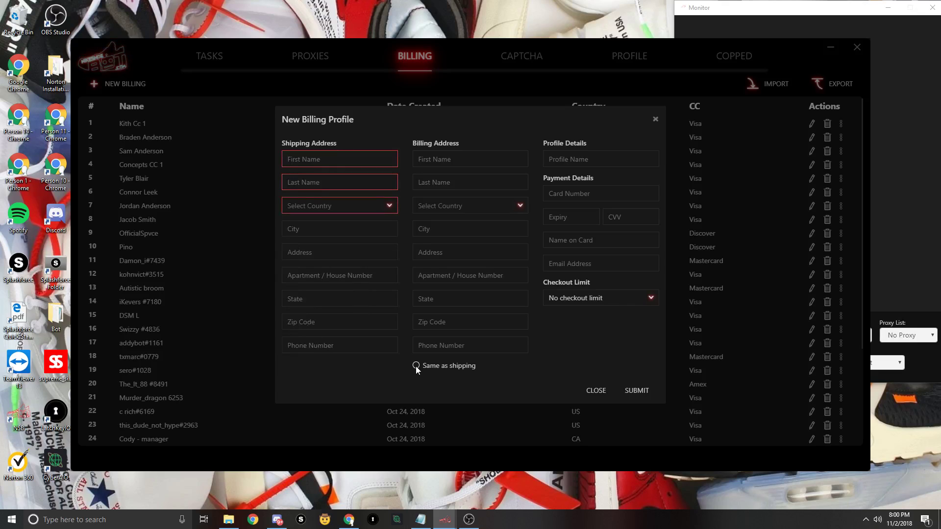
# - Toggle Same as shipping off again, leave no checkout limit, and discard the form unsaved
pyautogui.click(416, 366)
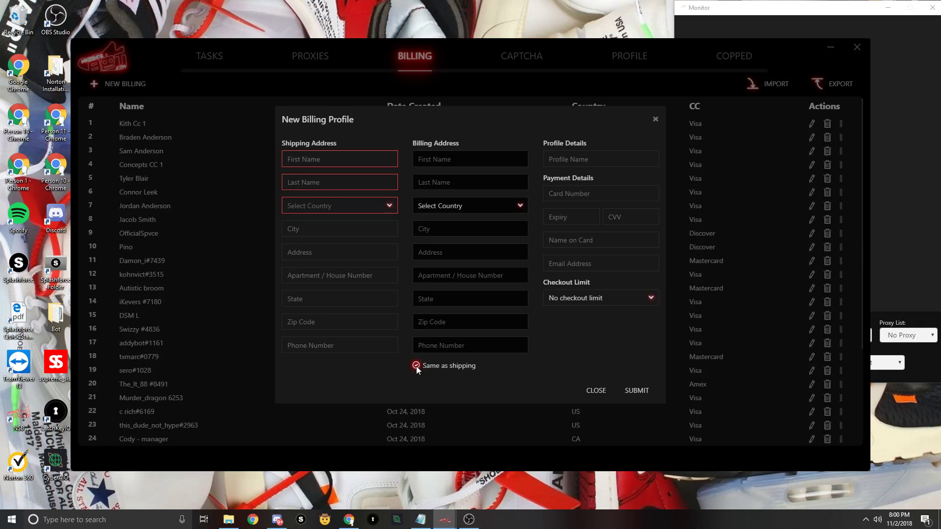
pyautogui.click(417, 366)
pyautogui.click(416, 366)
pyautogui.click(416, 366)
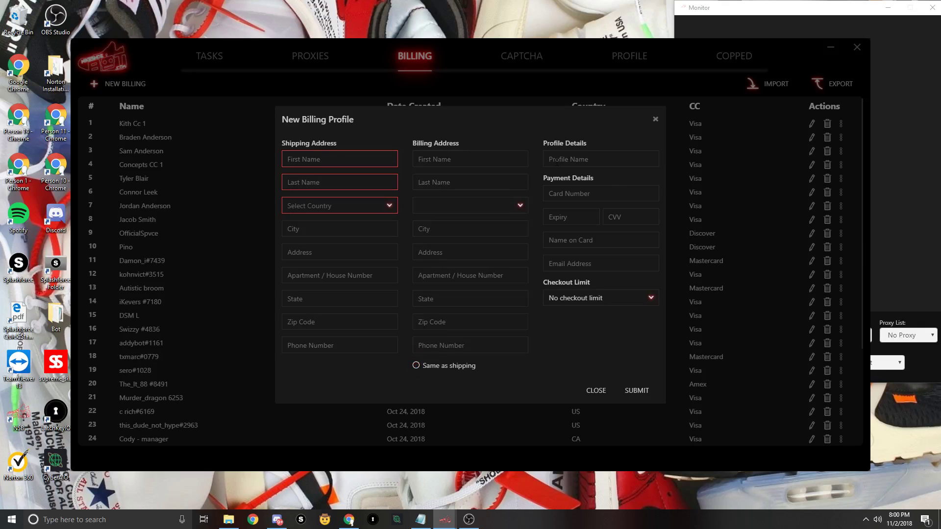
pyautogui.click(602, 297)
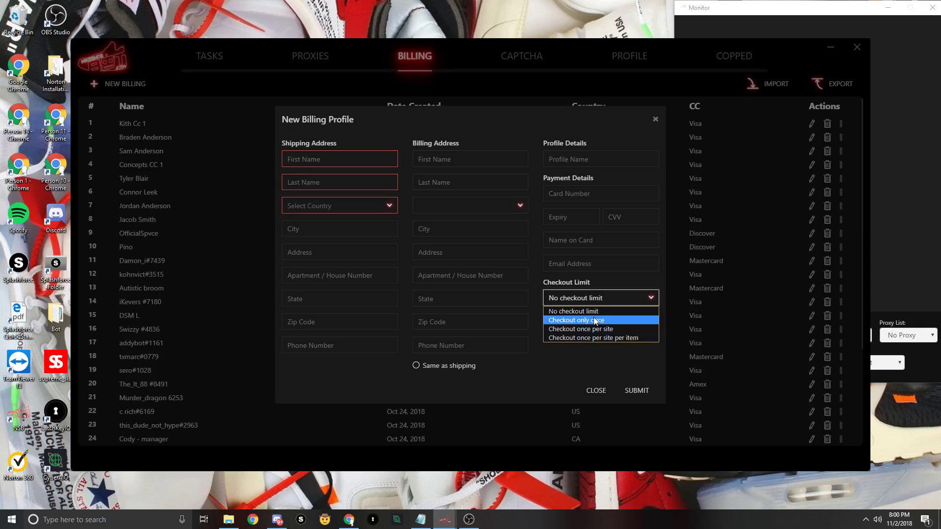
pyautogui.click(603, 299)
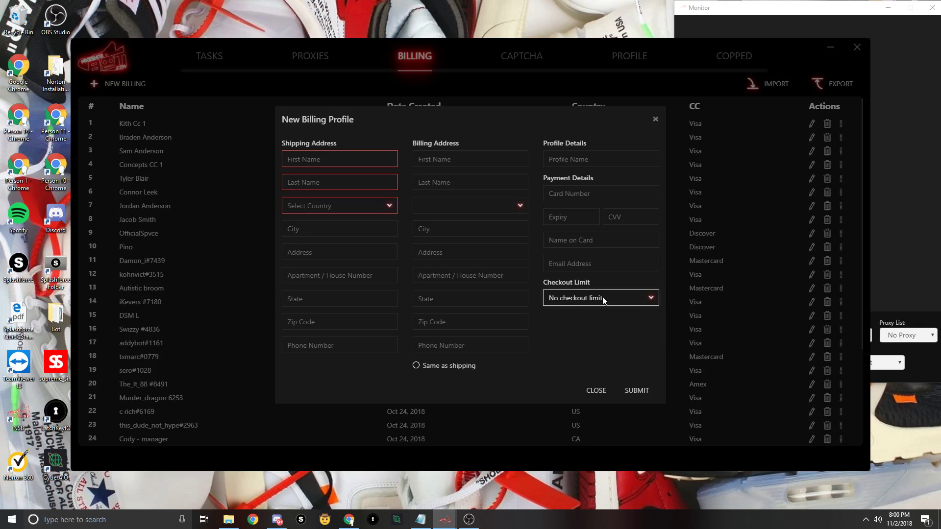
pyautogui.click(656, 121)
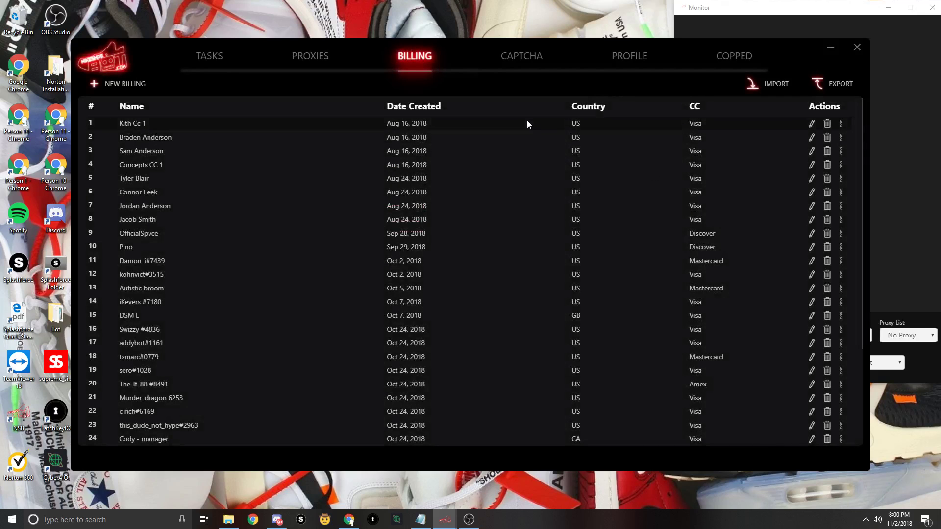
# - Go to the Captcha page's four solvers, open a new solver form, and close it unused
pyautogui.click(210, 56)
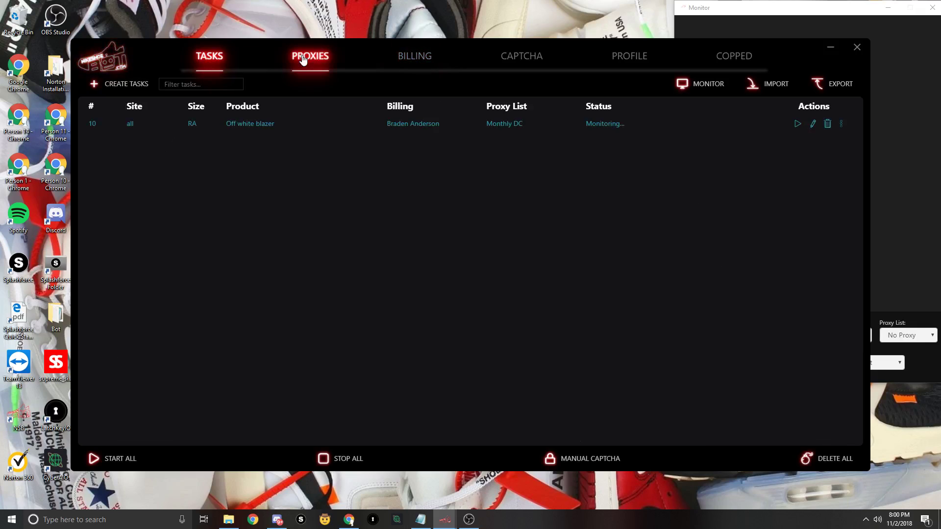
pyautogui.click(522, 61)
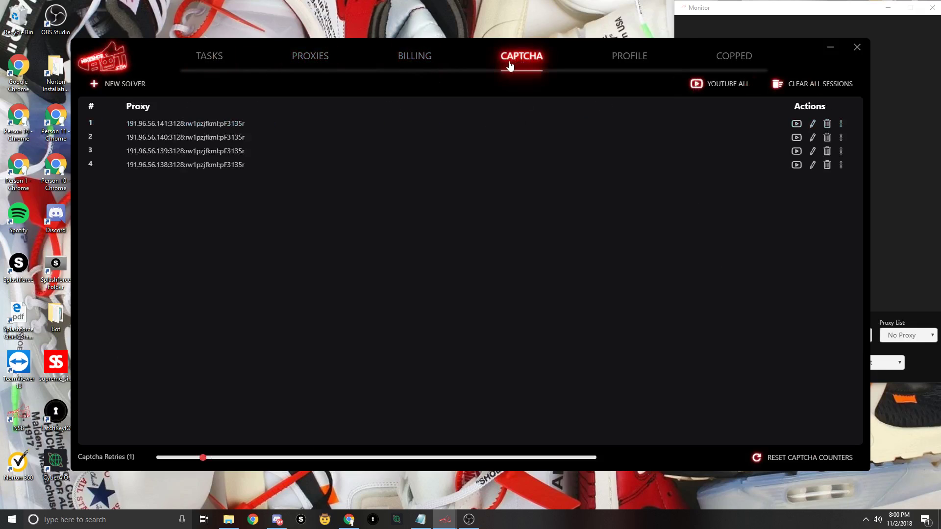
pyautogui.click(128, 84)
pyautogui.click(323, 252)
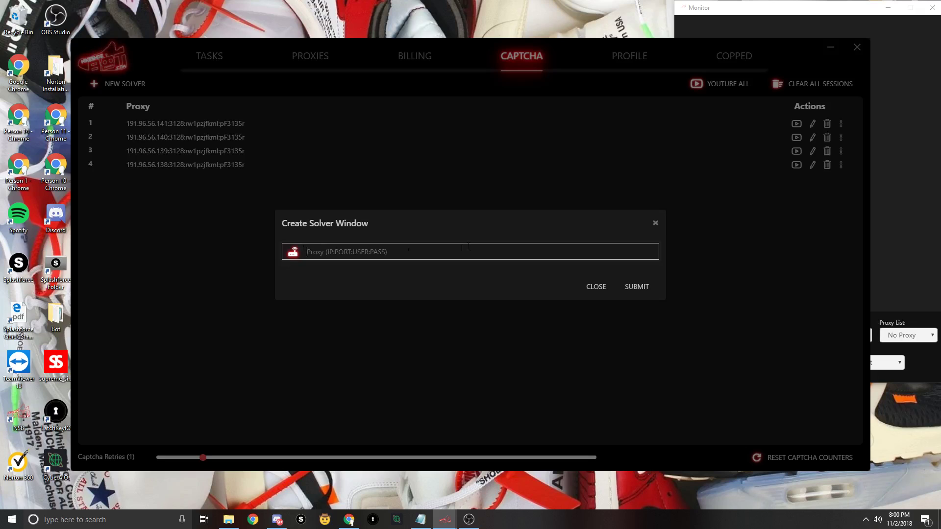
pyautogui.click(660, 225)
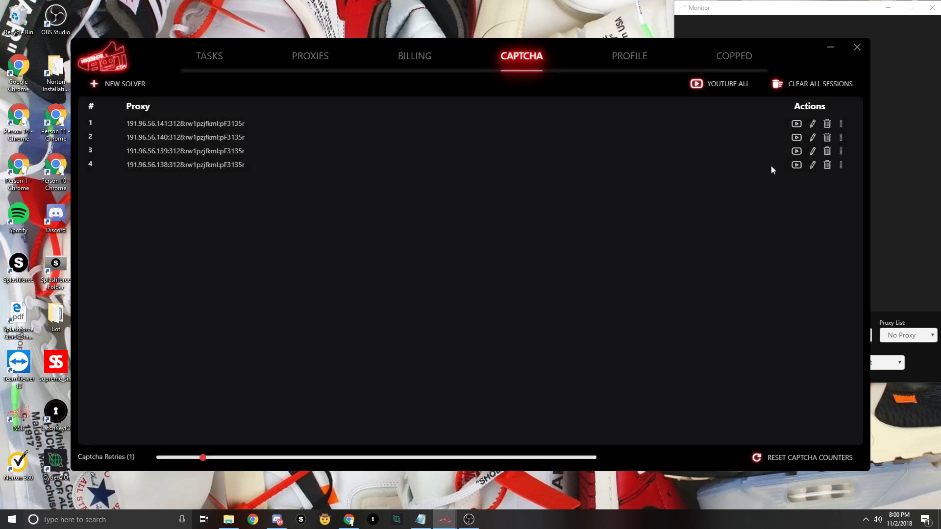
pyautogui.click(797, 124)
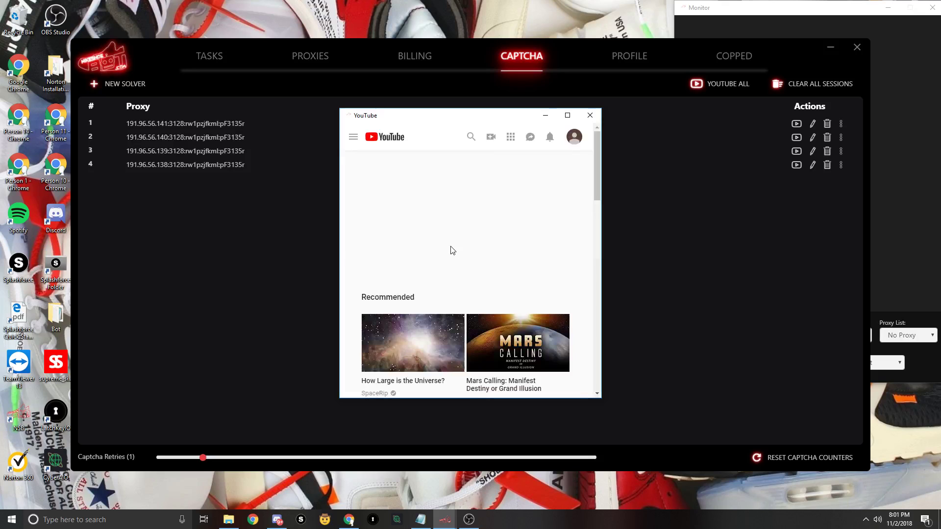
pyautogui.scroll(-1, 465, 321)
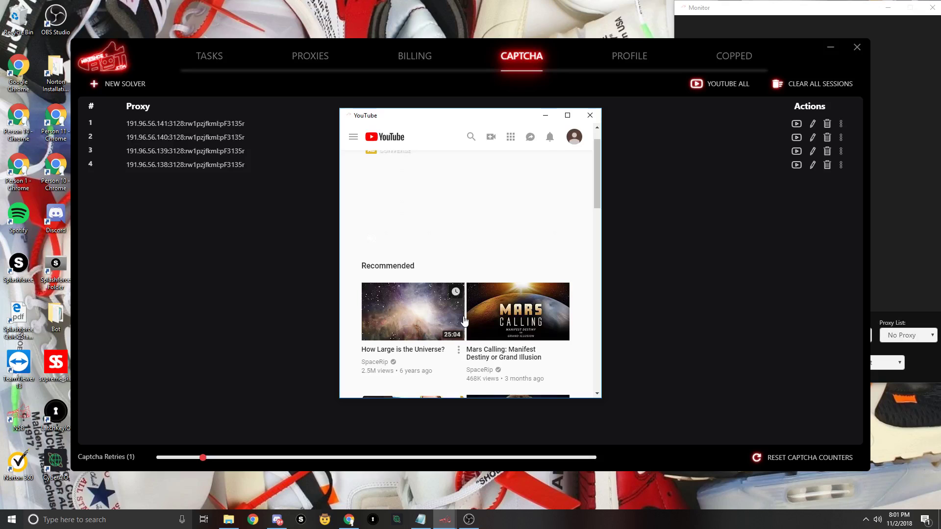
pyautogui.scroll(-5, 464, 321)
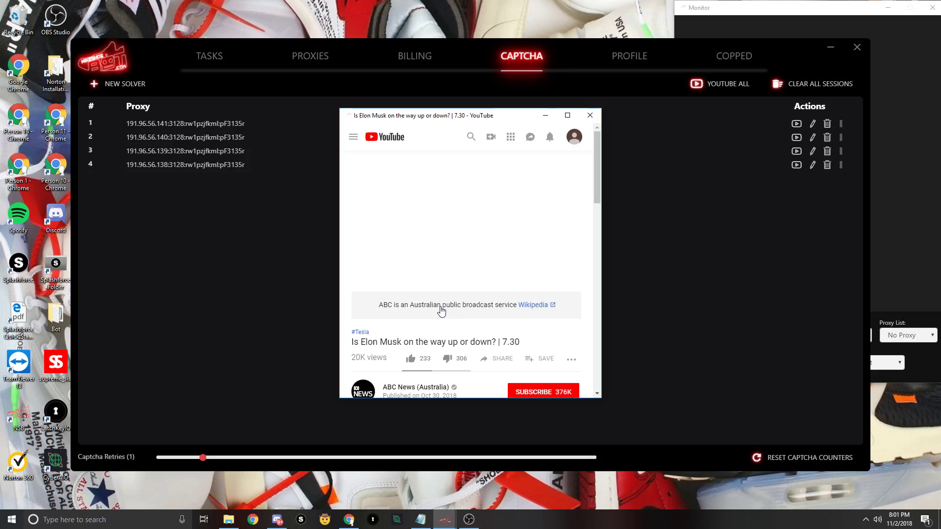
pyautogui.click(546, 115)
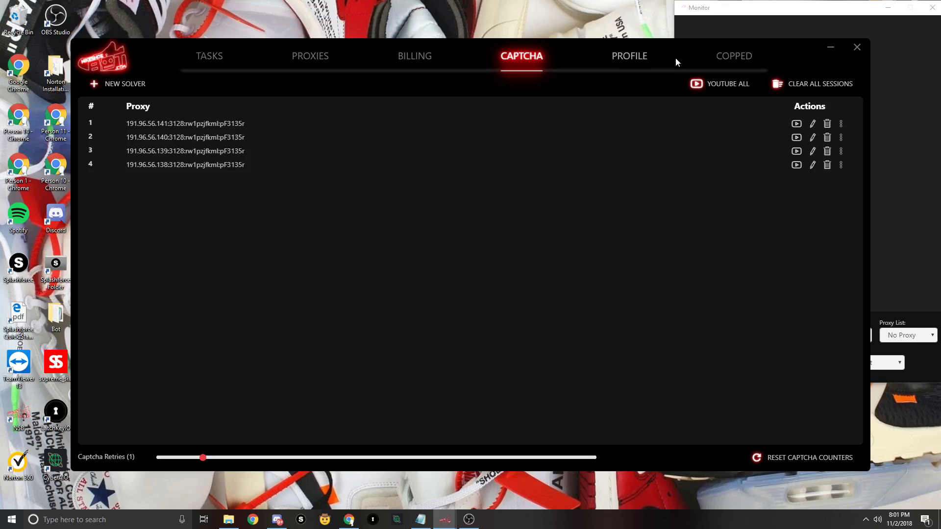
# - View the nine copped purchases, then go back to the Tasks page
pyautogui.click(737, 67)
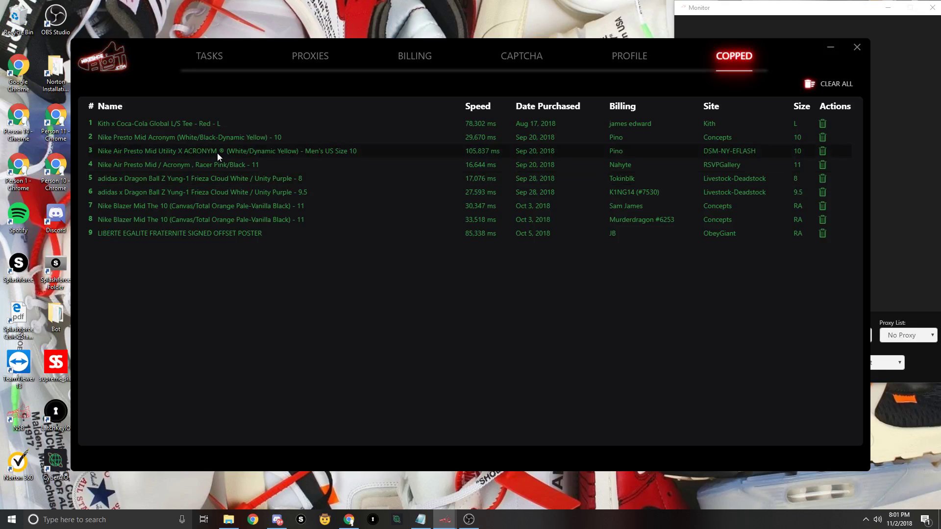
pyautogui.click(218, 57)
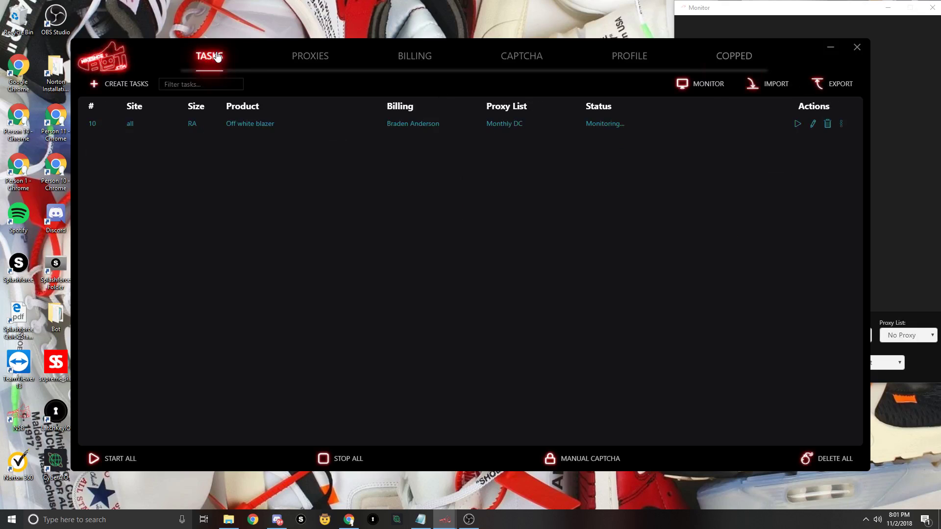
# - Start a new task, keep Safe Method, and show the Select Site options
pyautogui.click(122, 84)
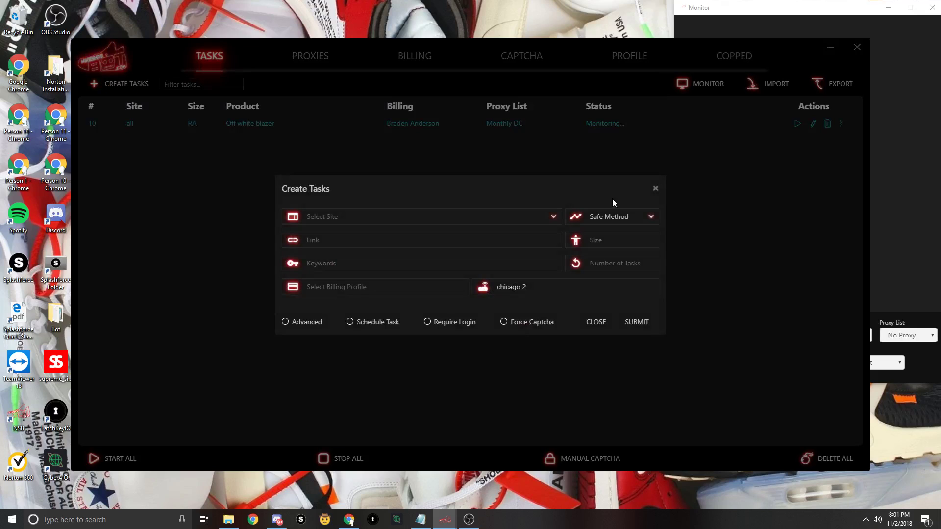
pyautogui.click(606, 216)
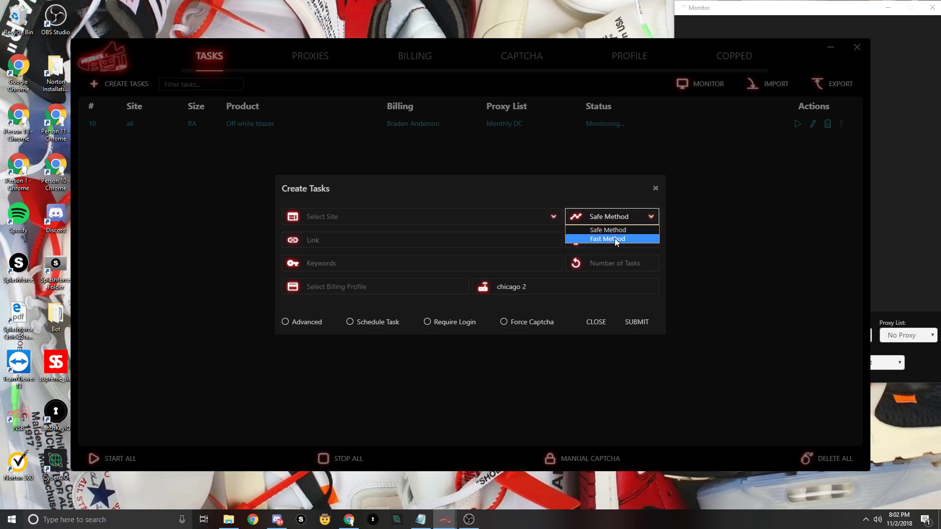
pyautogui.click(461, 240)
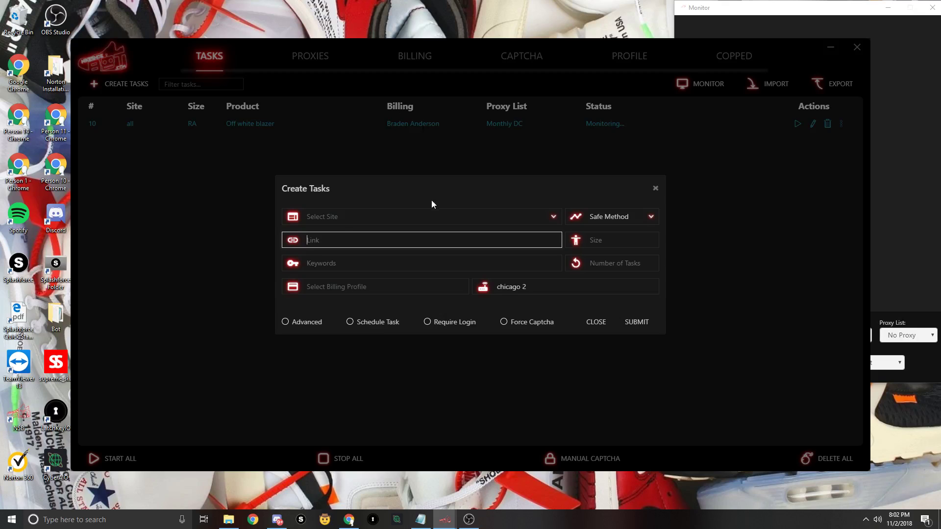
pyautogui.click(338, 217)
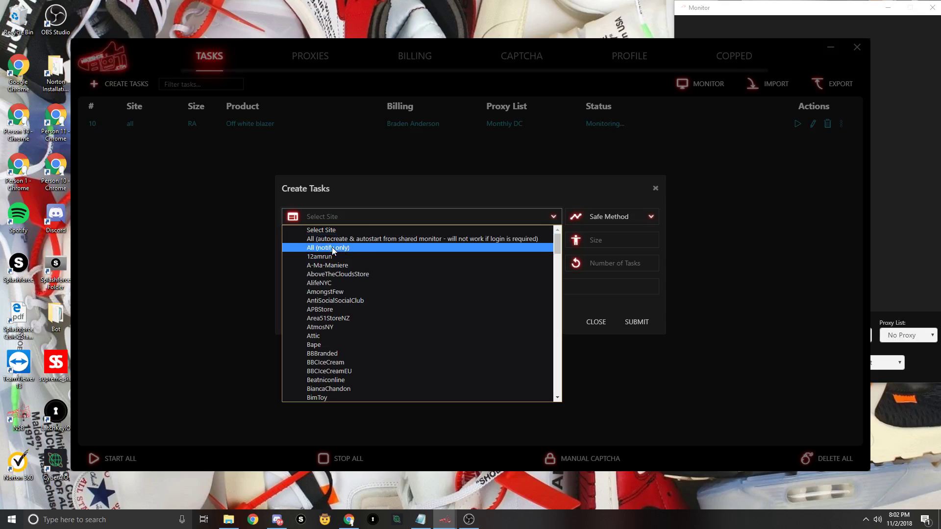
# - Target all sites with autocreate and autostart, and retype the keywords as 'off white blazer'
pyautogui.click(374, 242)
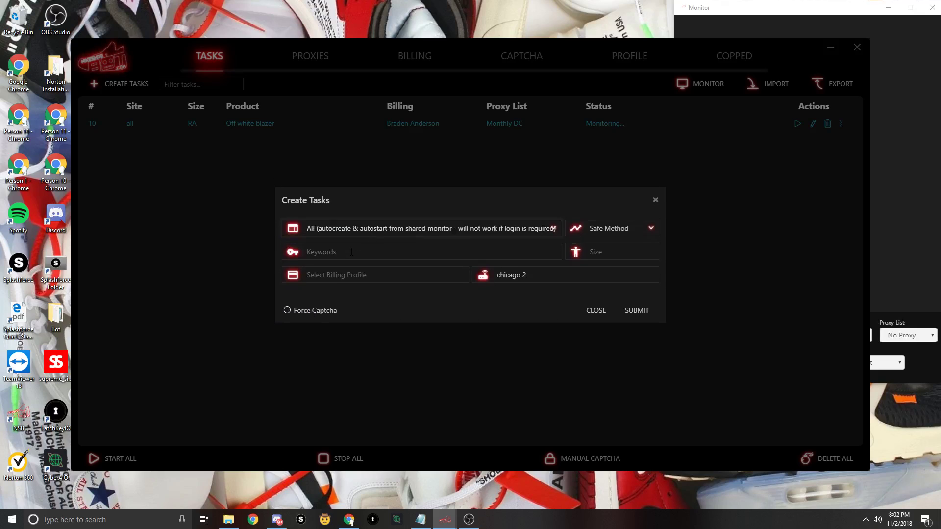
pyautogui.click(351, 252)
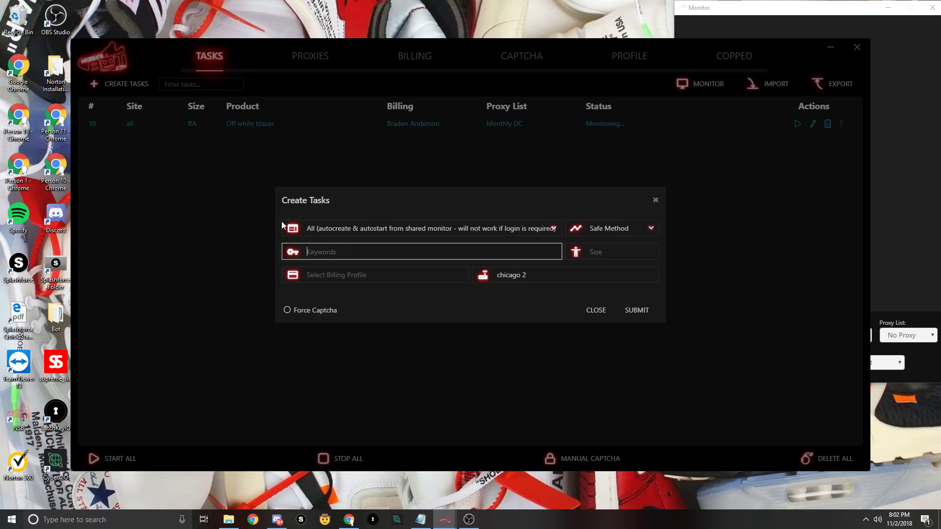
pyautogui.write('off white ')
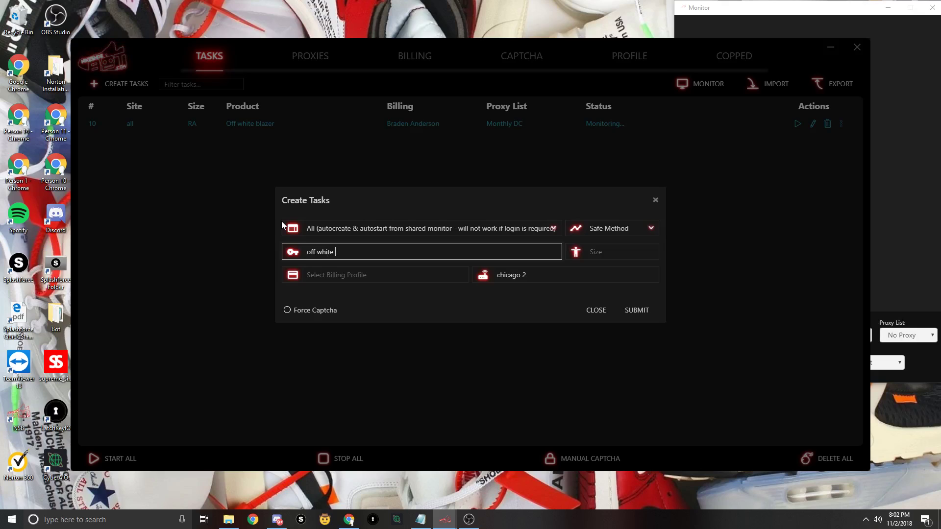
pyautogui.write('blazer')
pyautogui.moveTo(335, 251); pyautogui.dragTo(258, 251)
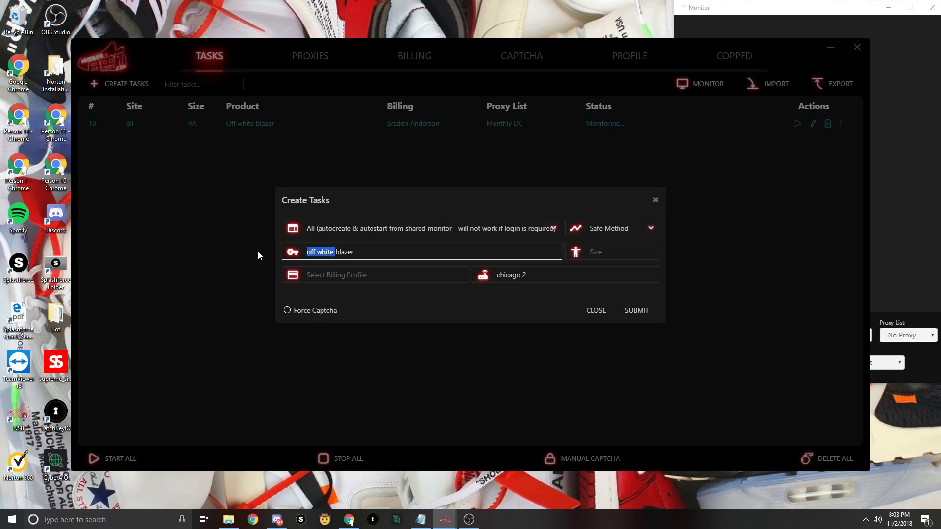
pyautogui.press('BackSpace')
pyautogui.write('off whit')
# - Pick a saved billing profile and leave the shoe size empty
pyautogui.click(358, 275)
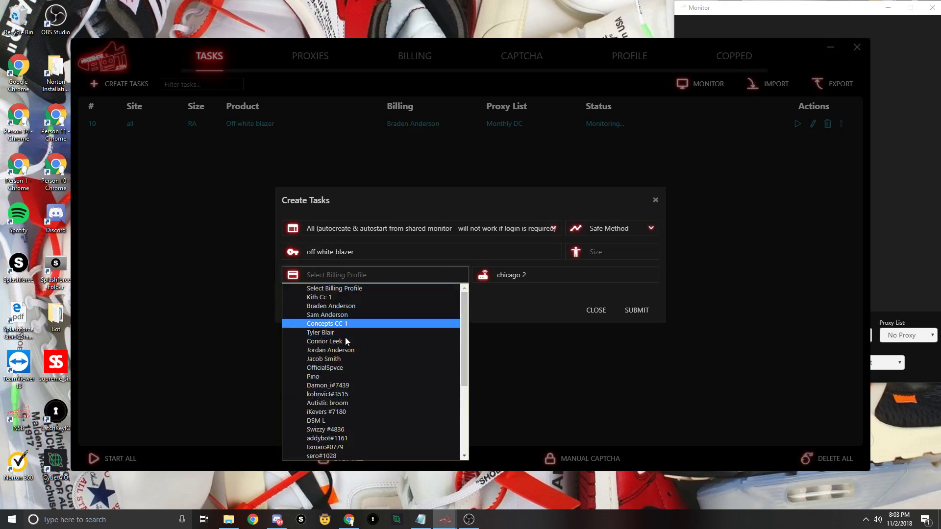
pyautogui.click(345, 306)
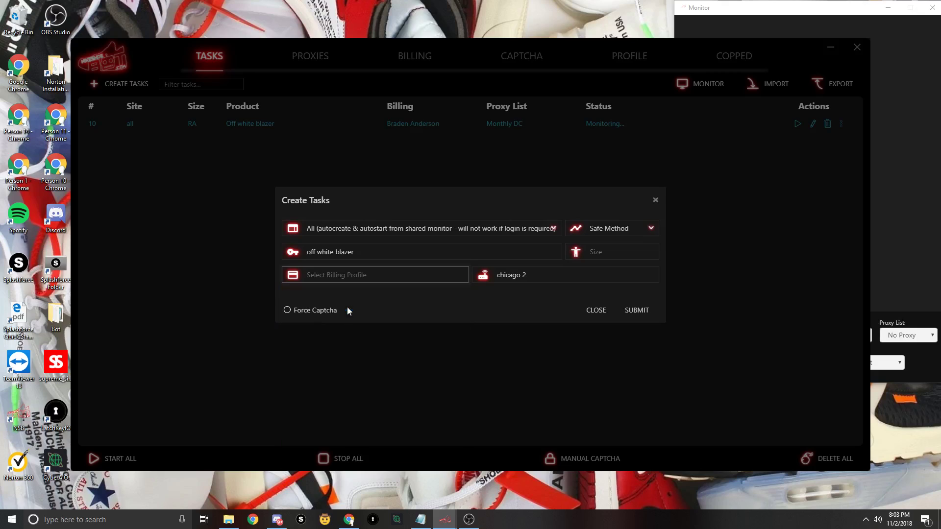
pyautogui.click(596, 251)
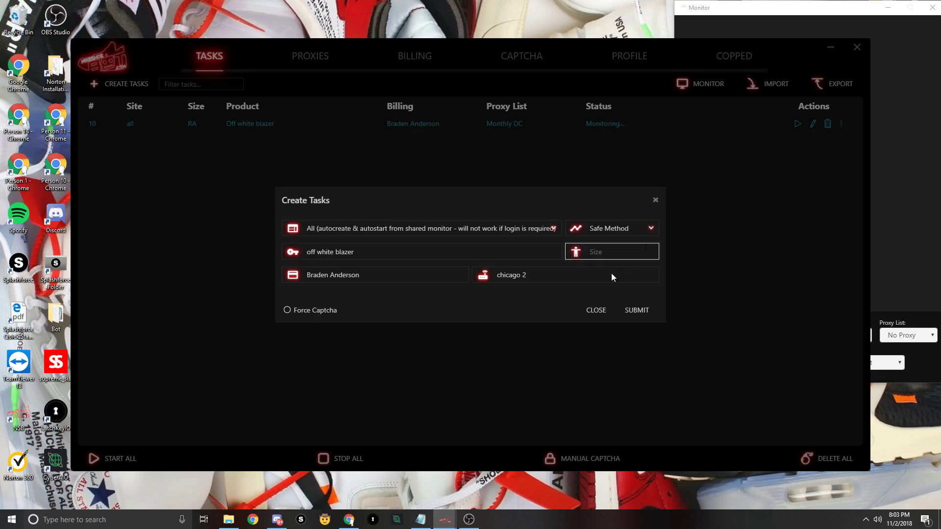
pyautogui.write('12')
pyautogui.press('BackSpace')
pyautogui.press('BackSpace')
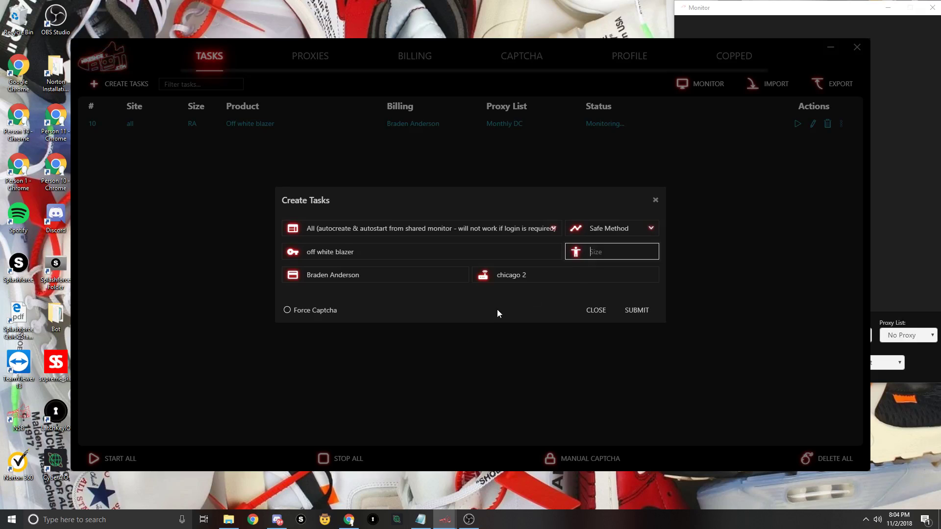
# - Choose the Monthly DC proxy list and turn on Force Captcha
pyautogui.click(511, 278)
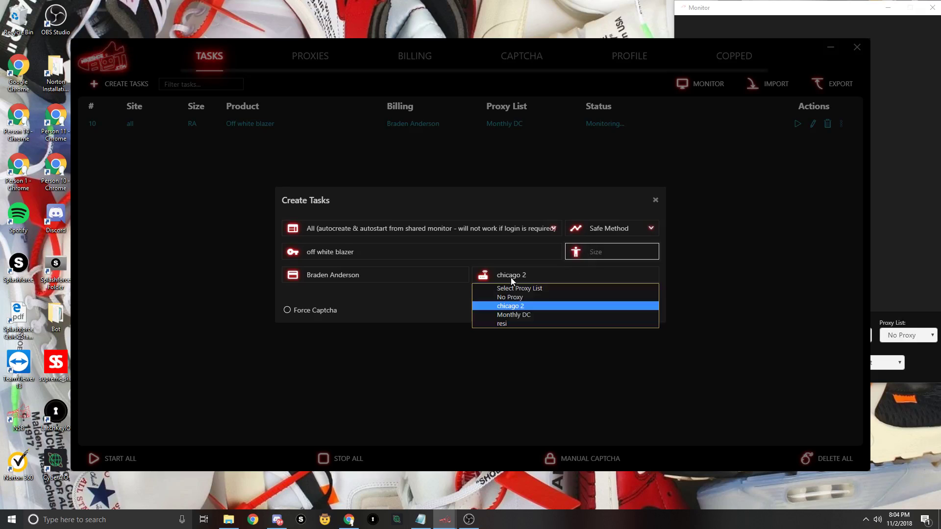
pyautogui.click(530, 315)
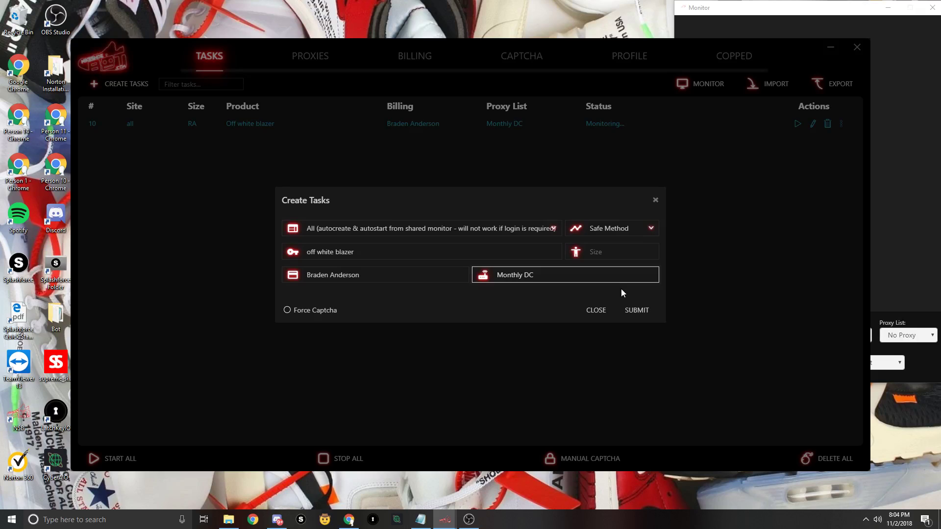
pyautogui.click(321, 312)
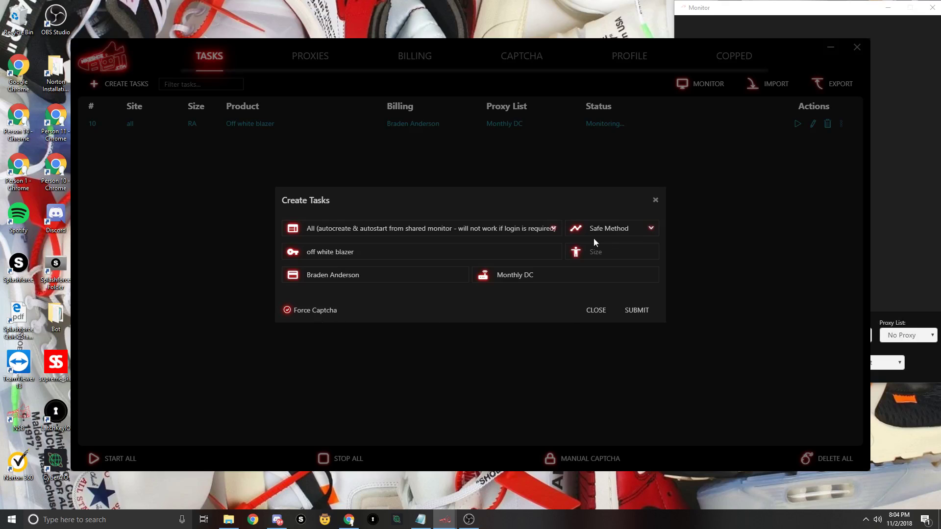
# - Submit the first blazer task, then add a second with another billing profile and Fast Method
pyautogui.click(641, 311)
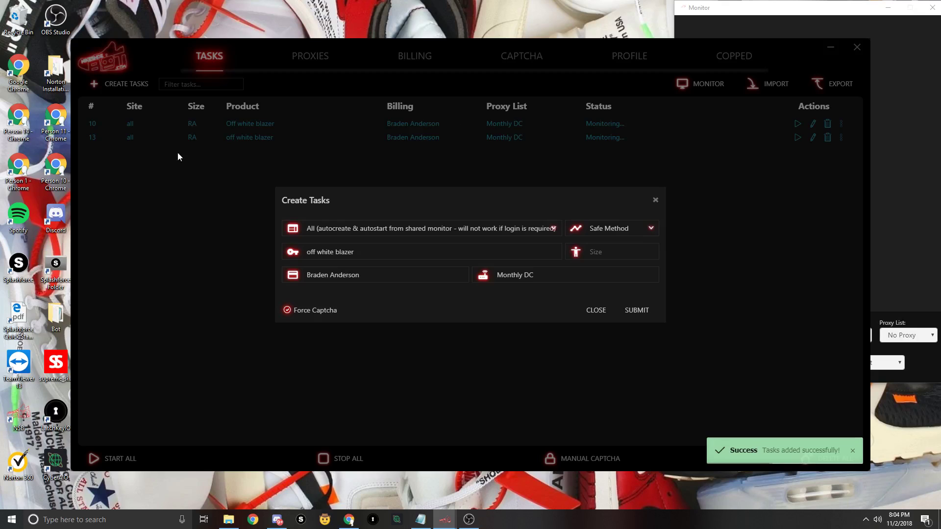
pyautogui.click(343, 276)
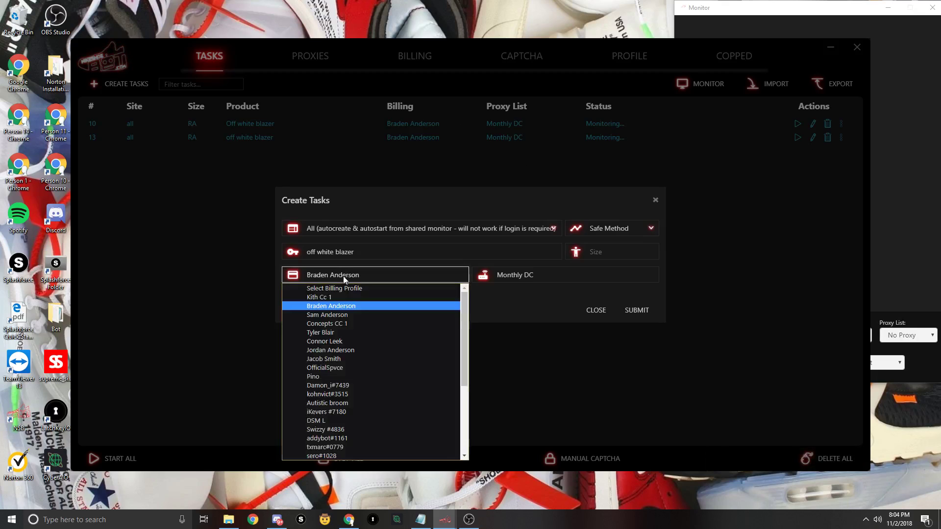
pyautogui.click(338, 315)
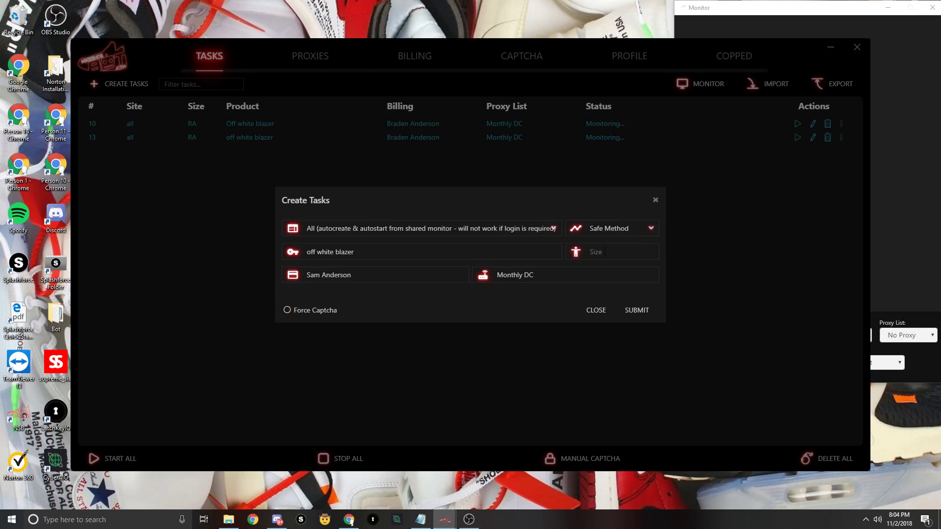
pyautogui.click(603, 228)
pyautogui.click(599, 251)
pyautogui.click(639, 315)
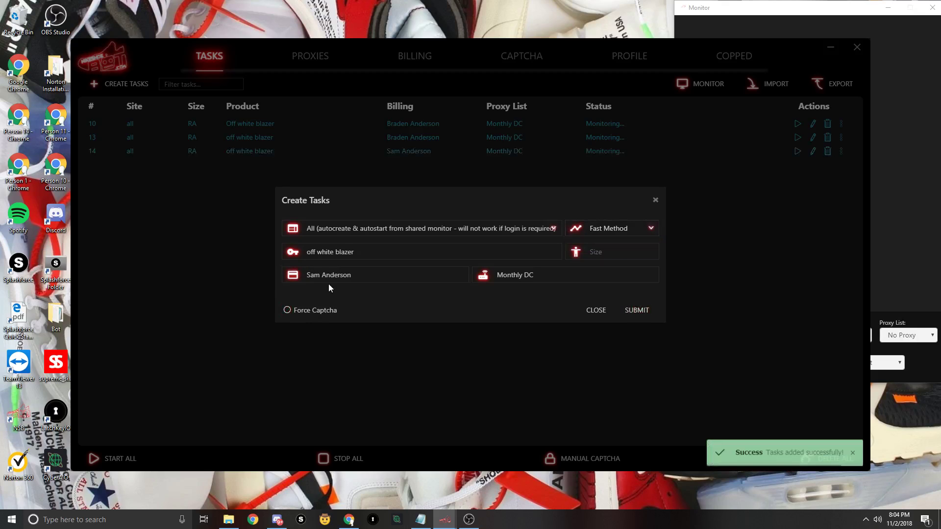
# - Add a third blazer task using the Concepts CC 1 billing profile
pyautogui.click(346, 273)
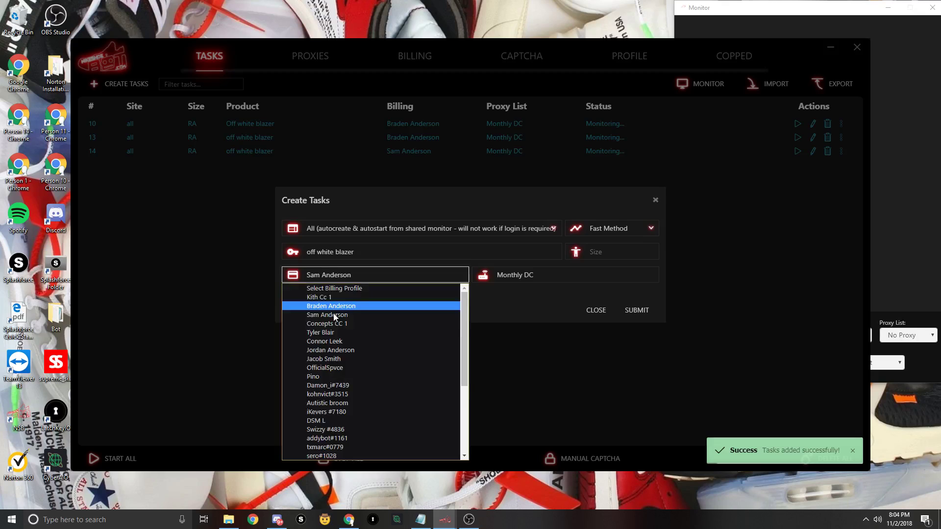
pyautogui.click(334, 324)
pyautogui.click(636, 310)
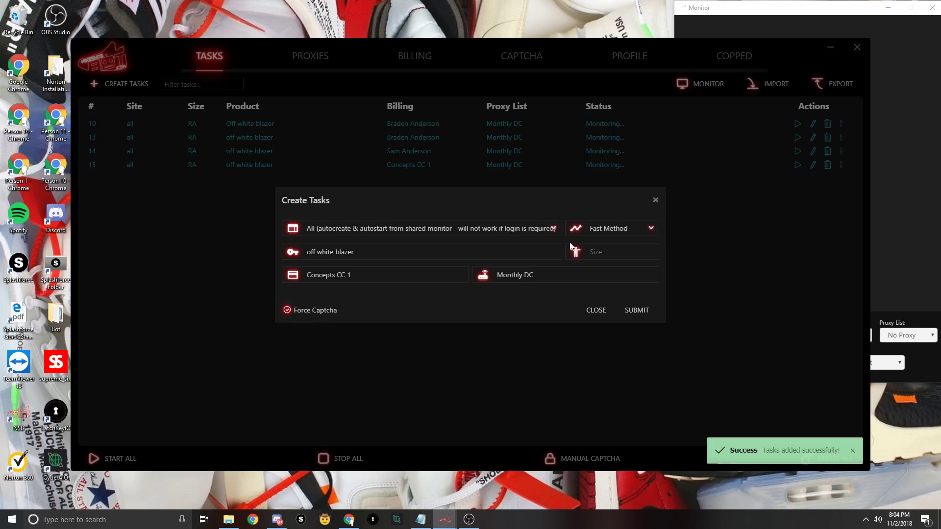
# - Add a fourth task with Safe Method, another billing profile and Force Captcha off
pyautogui.click(586, 229)
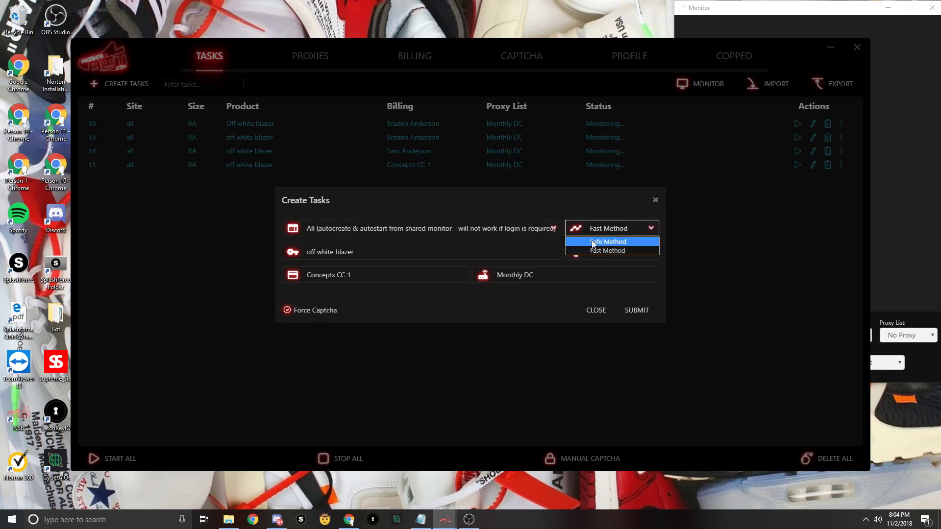
pyautogui.click(592, 241)
pyautogui.click(343, 275)
pyautogui.click(326, 335)
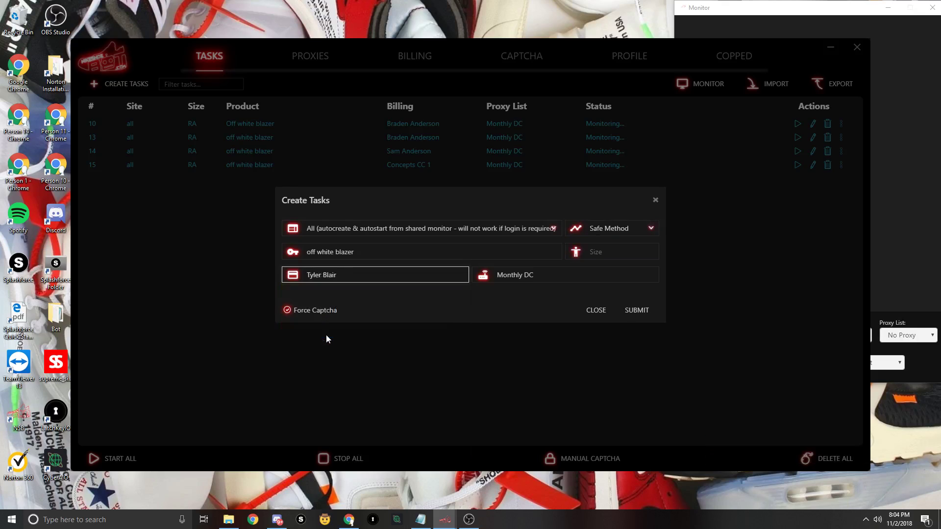
pyautogui.click(316, 310)
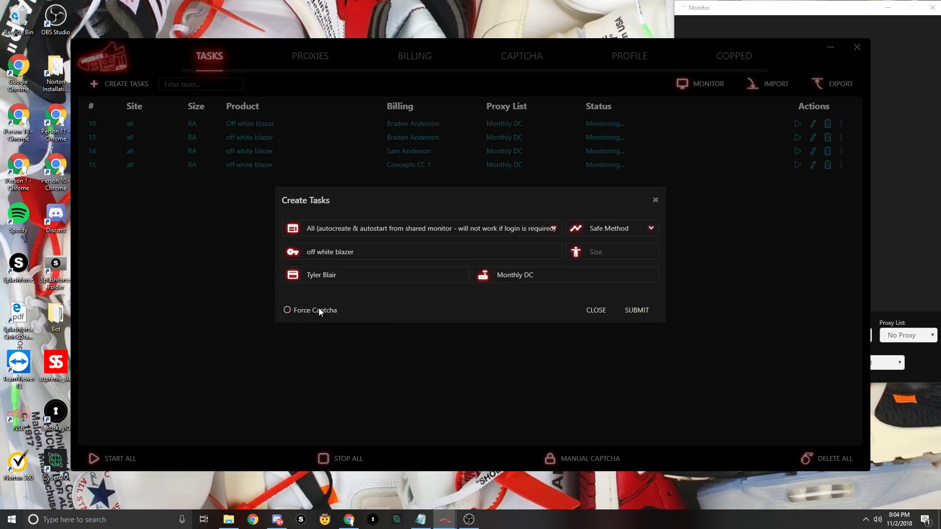
pyautogui.click(615, 313)
# - Add a fifth task with another billing profile, Force Captcha on and Fast Method
pyautogui.click(343, 275)
pyautogui.click(324, 350)
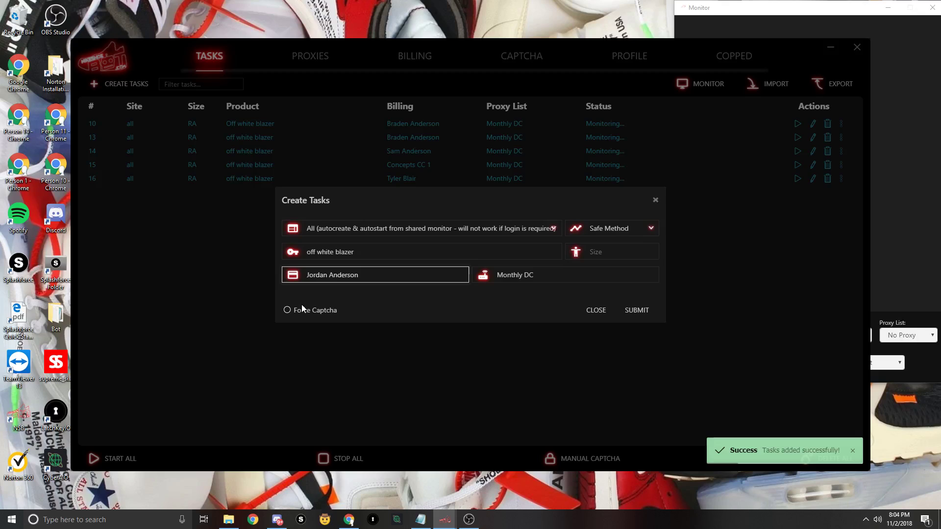
pyautogui.click(302, 306)
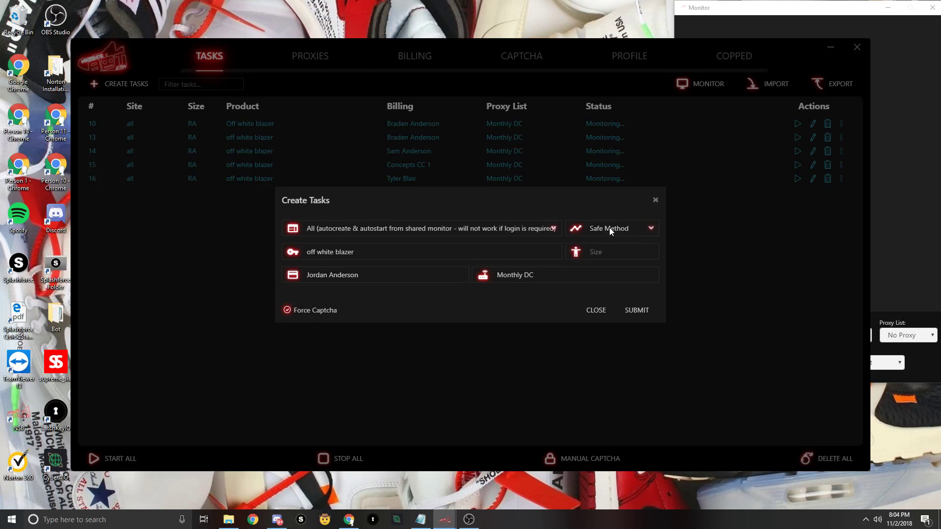
pyautogui.click(611, 231)
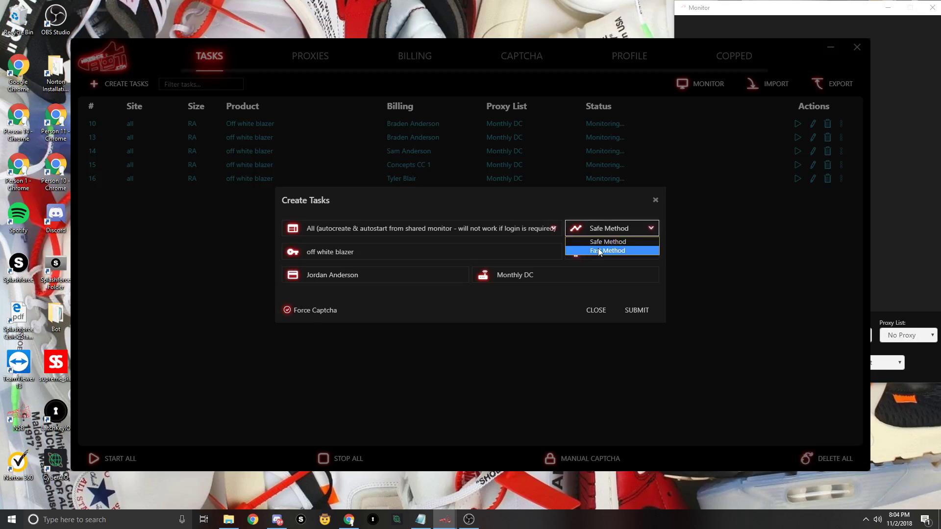
pyautogui.click(599, 251)
pyautogui.click(635, 311)
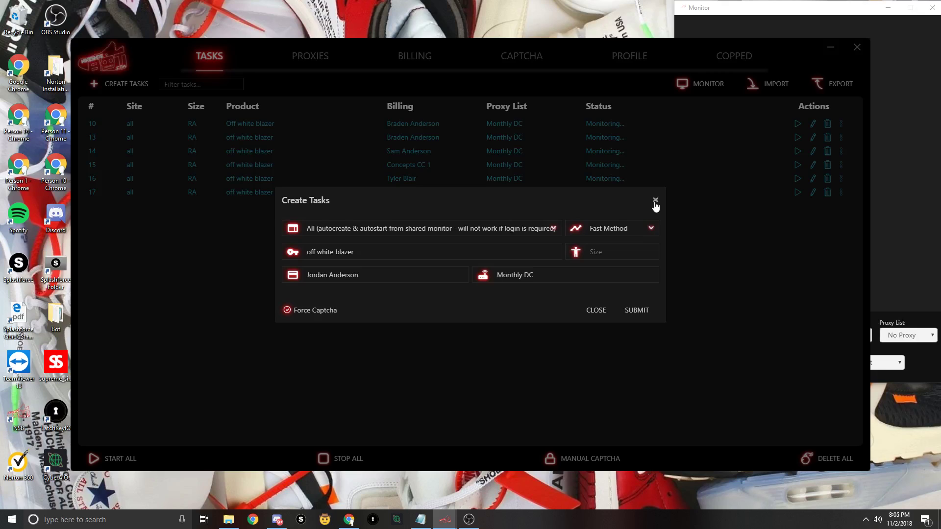
# - Toggle checkout method and Force Captcha, ending on Fast Method with captcha on, and close the creator
pyautogui.click(603, 232)
pyautogui.click(606, 249)
pyautogui.click(314, 314)
pyautogui.click(299, 310)
pyautogui.click(604, 228)
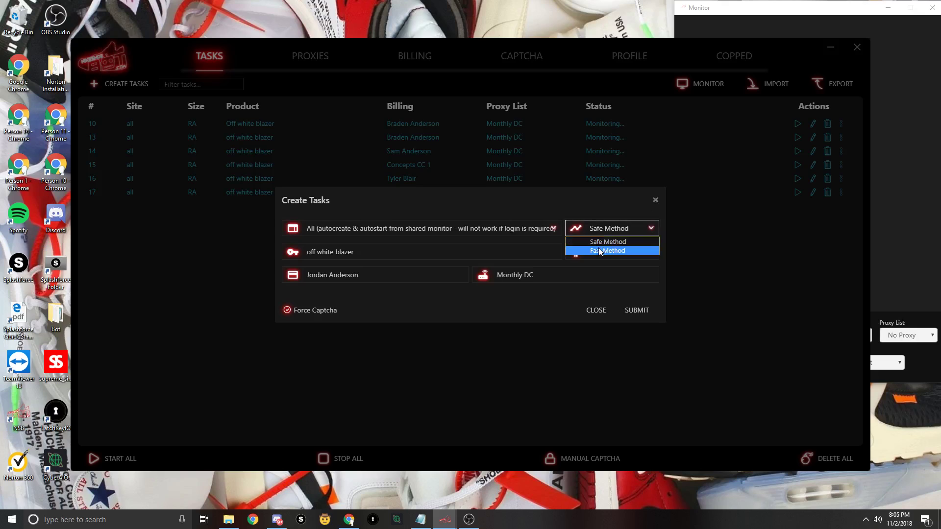
pyautogui.click(600, 251)
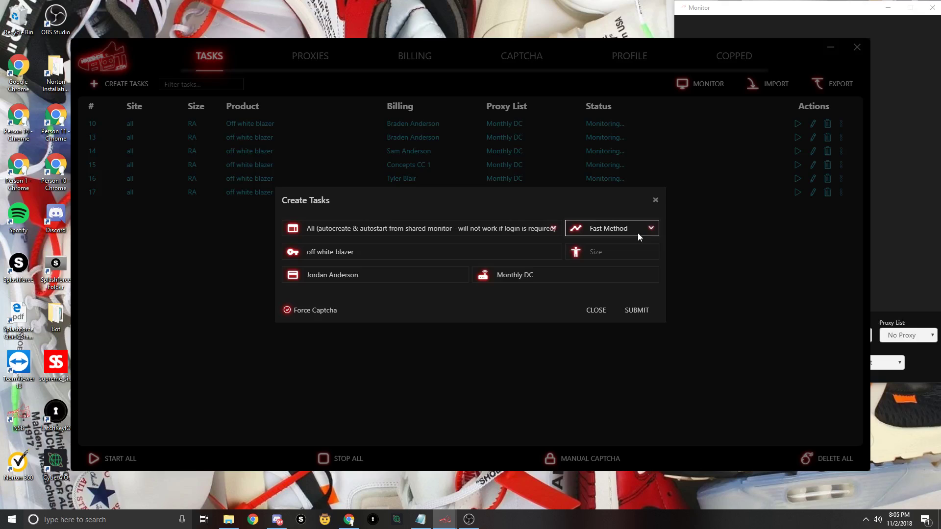
pyautogui.click(316, 311)
pyautogui.click(324, 310)
pyautogui.click(655, 200)
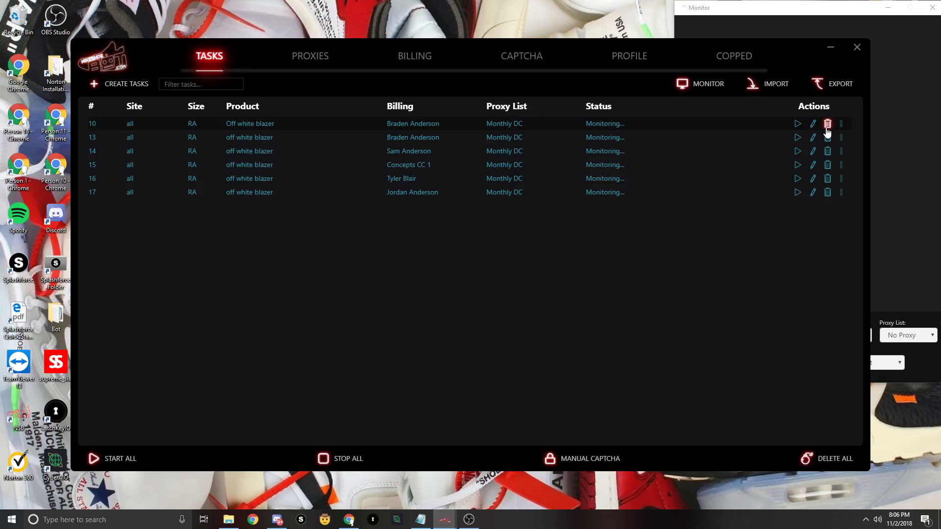
# - Delete the five tasks at the top of the task list
pyautogui.click(827, 126)
pyautogui.click(827, 126)
pyautogui.click(827, 125)
pyautogui.click(827, 127)
pyautogui.click(827, 127)
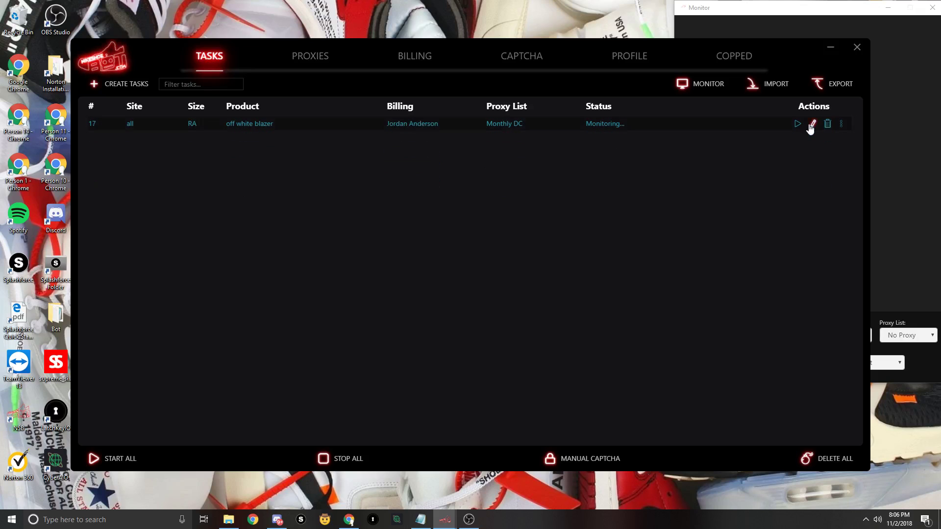
# - Replace the remaining task's keywords with 'adidas bape' and save it
pyautogui.click(813, 125)
pyautogui.click(316, 252)
pyautogui.hotkey('ctrl', 'a')
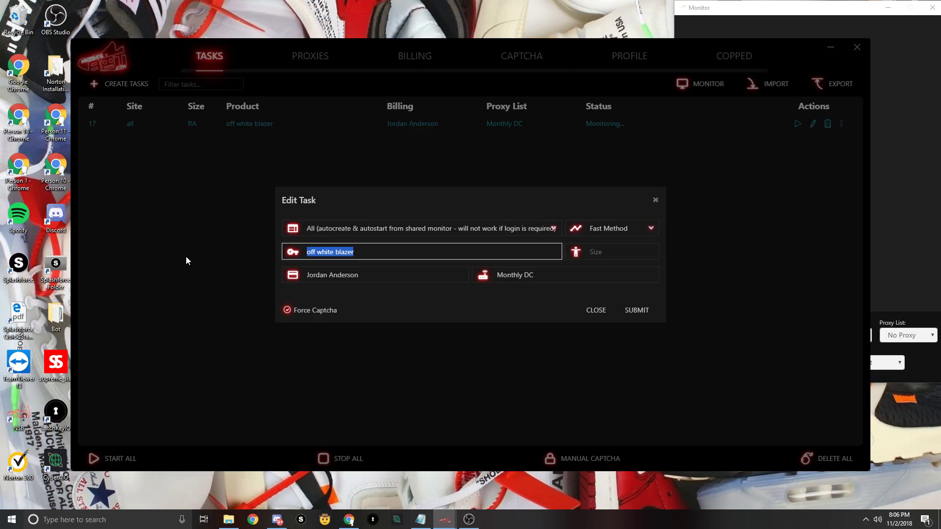
pyautogui.write('adidas bape')
pyautogui.click(636, 311)
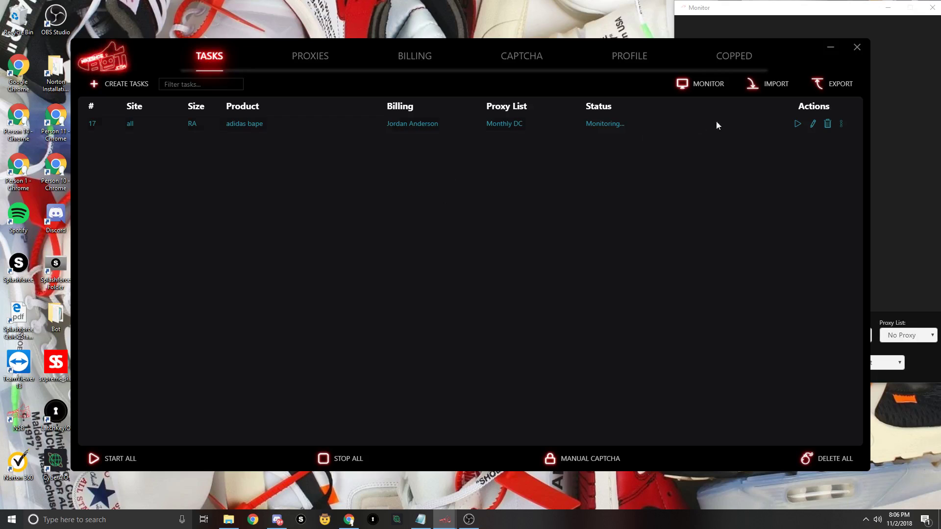
# - Append 'hoodie' so the keywords read 'adidas bape hoodie', and save
pyautogui.click(813, 123)
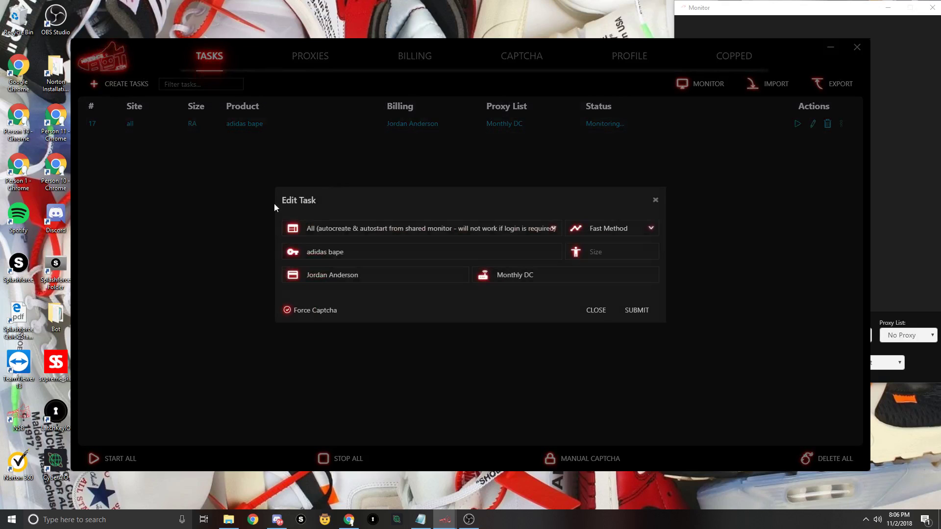
pyautogui.click(375, 255)
pyautogui.write('h')
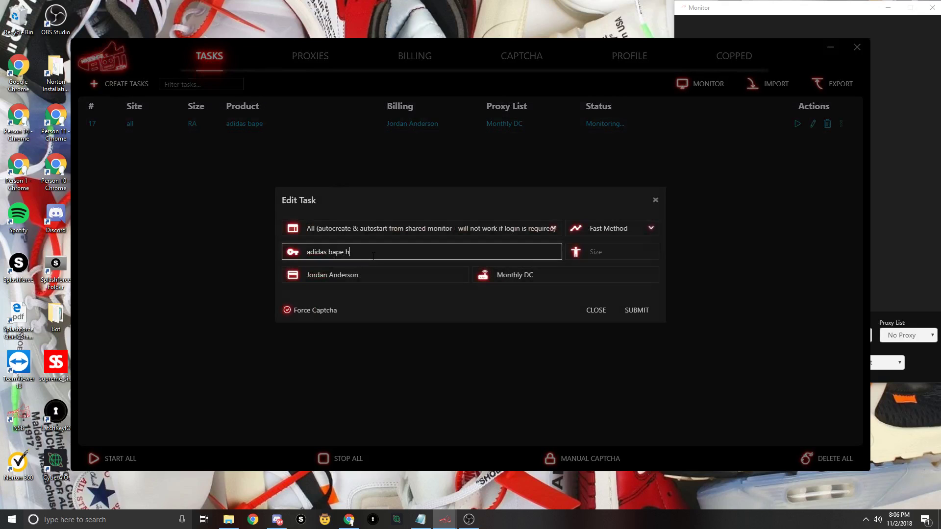
pyautogui.write('oodie')
pyautogui.press('Return')
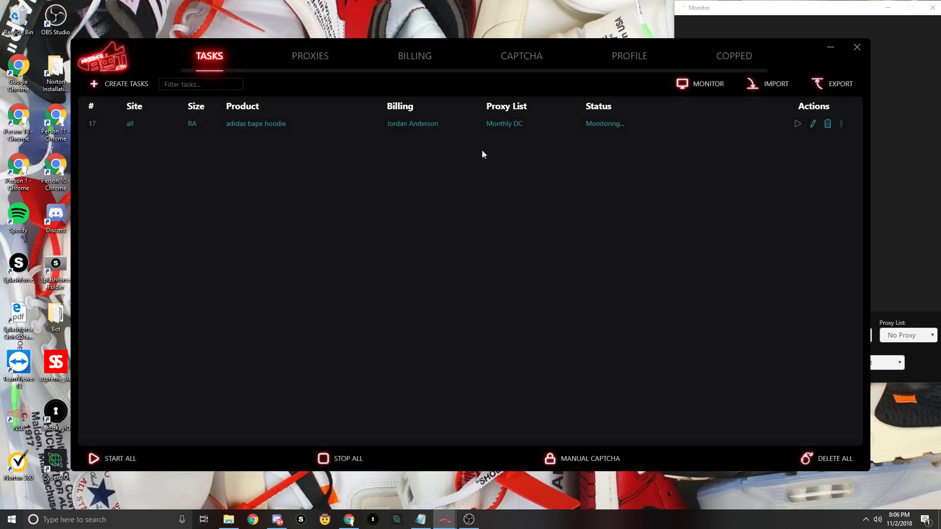
pyautogui.rightClick(729, 125)
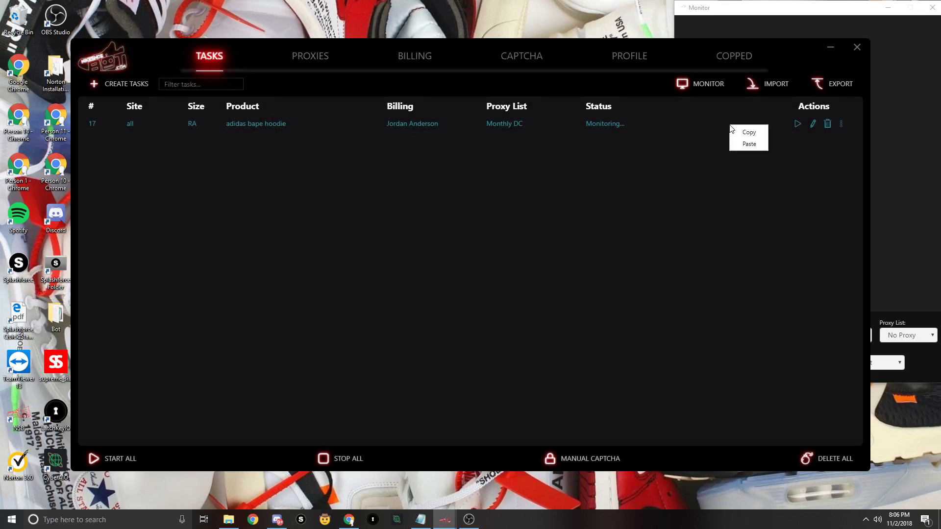
pyautogui.rightClick(254, 124)
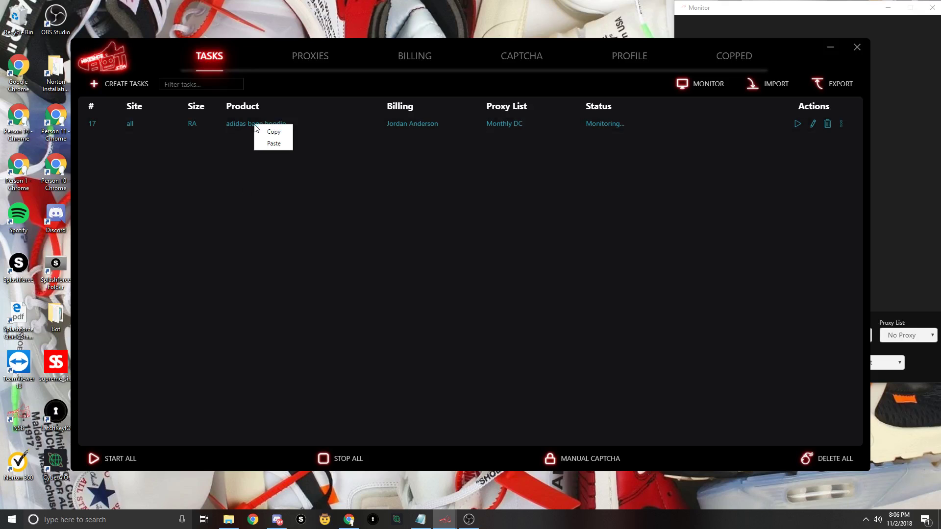
pyautogui.click(272, 131)
pyautogui.click(550, 179)
pyautogui.click(842, 123)
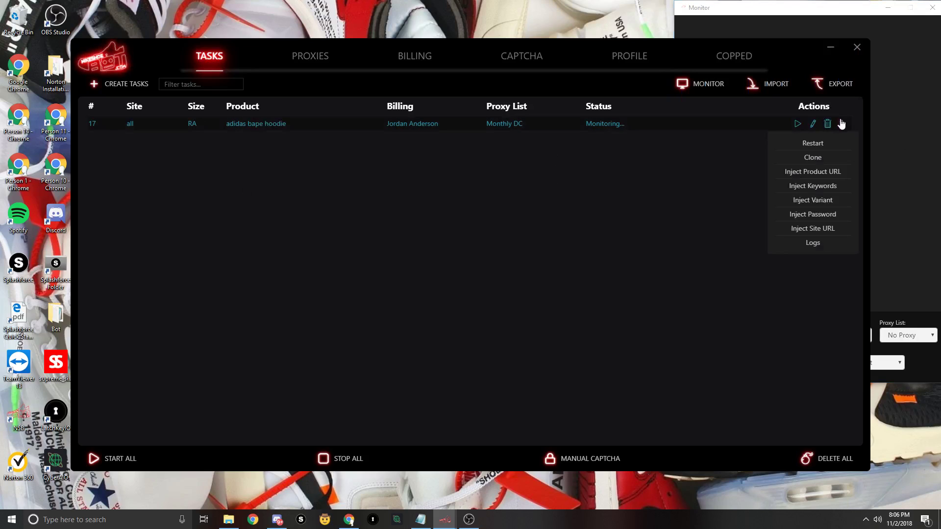
pyautogui.click(824, 173)
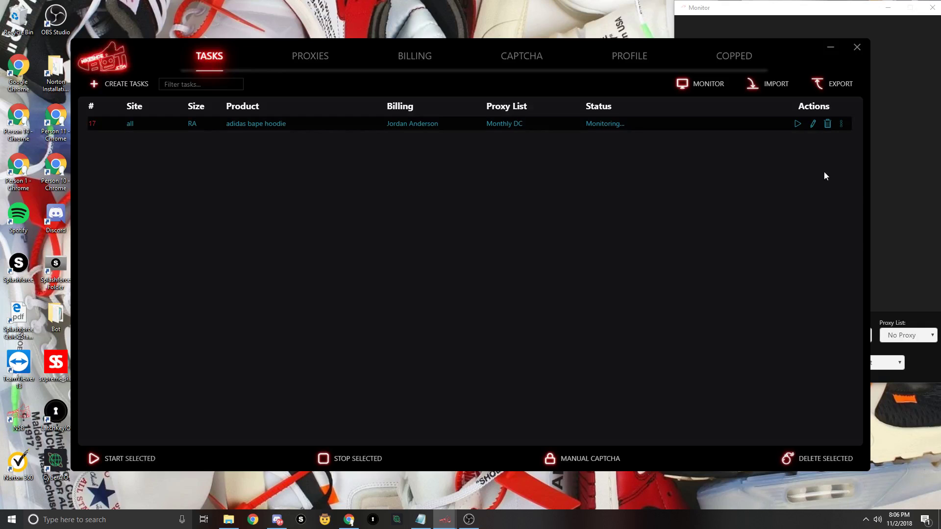
pyautogui.click(895, 87)
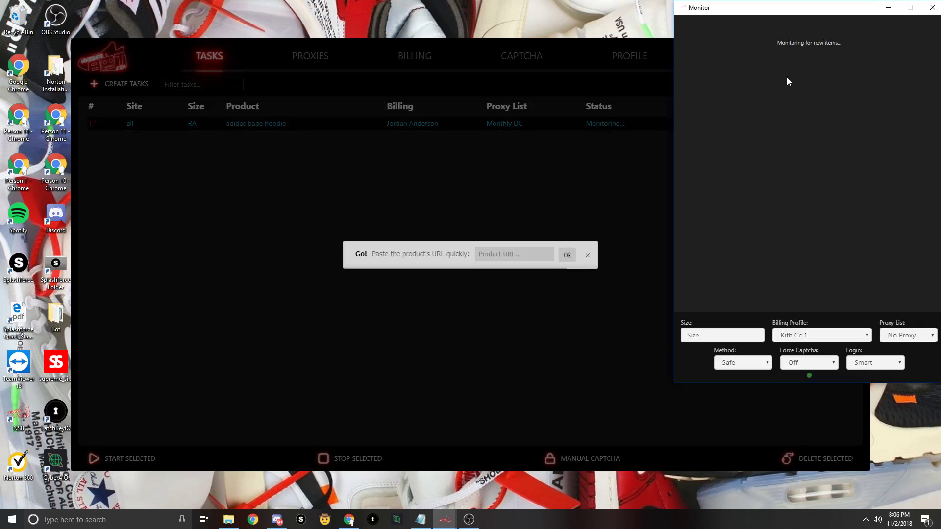
pyautogui.click(587, 255)
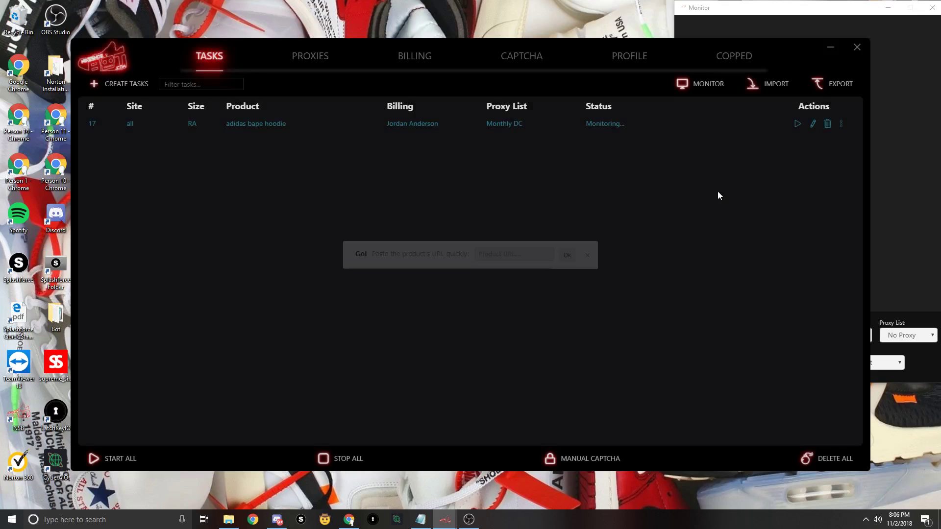
pyautogui.click(876, 96)
pyautogui.click(842, 123)
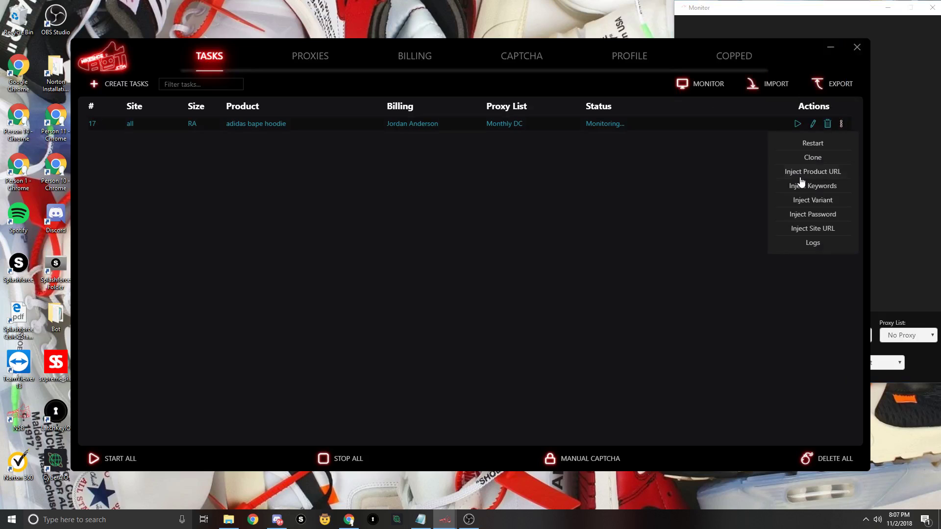
pyautogui.click(807, 186)
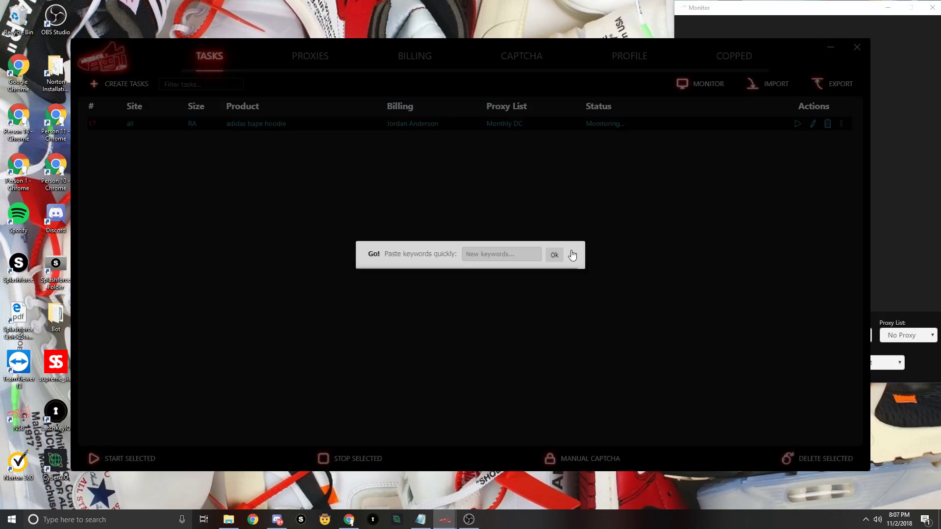
pyautogui.click(553, 254)
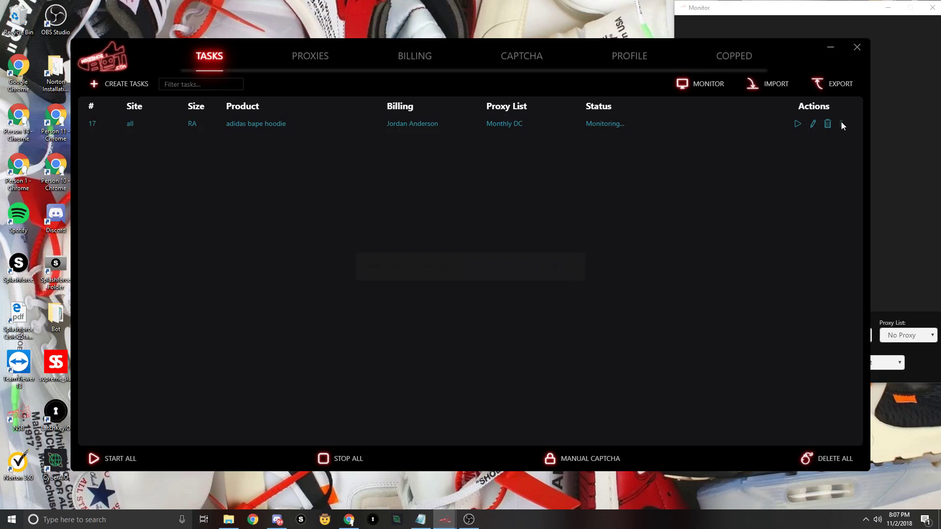
pyautogui.click(841, 124)
pyautogui.click(809, 172)
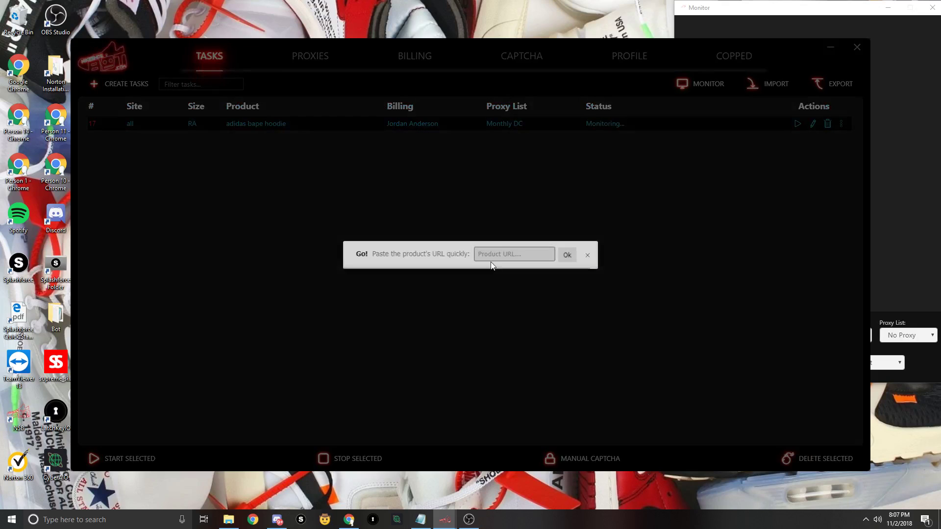
pyautogui.click(589, 254)
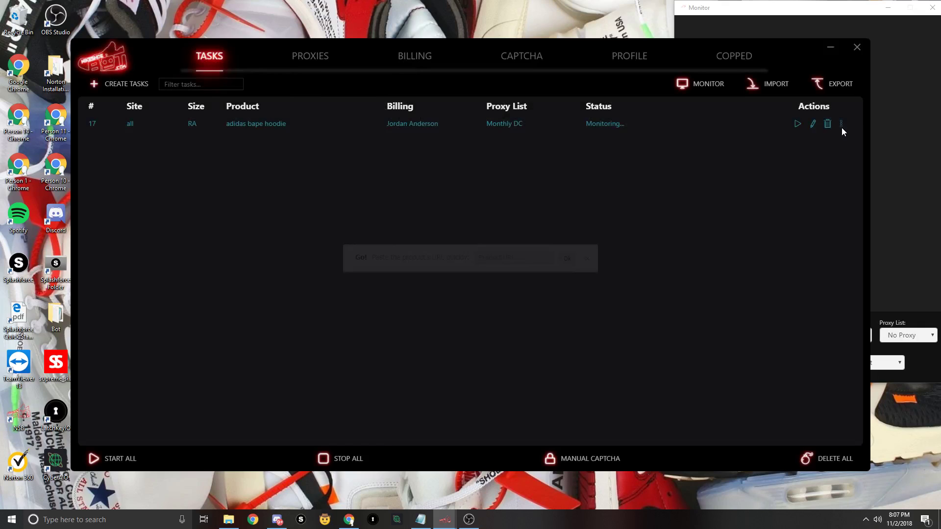
pyautogui.click(842, 124)
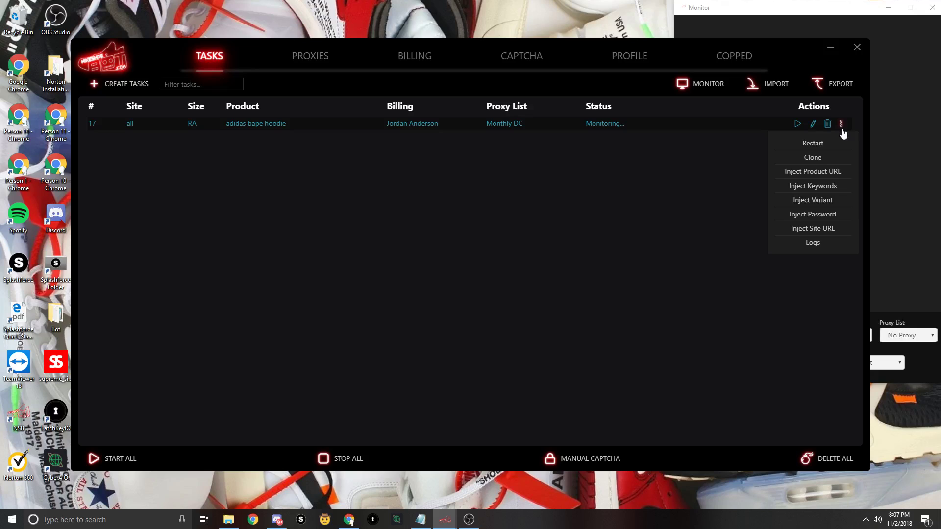
pyautogui.click(807, 205)
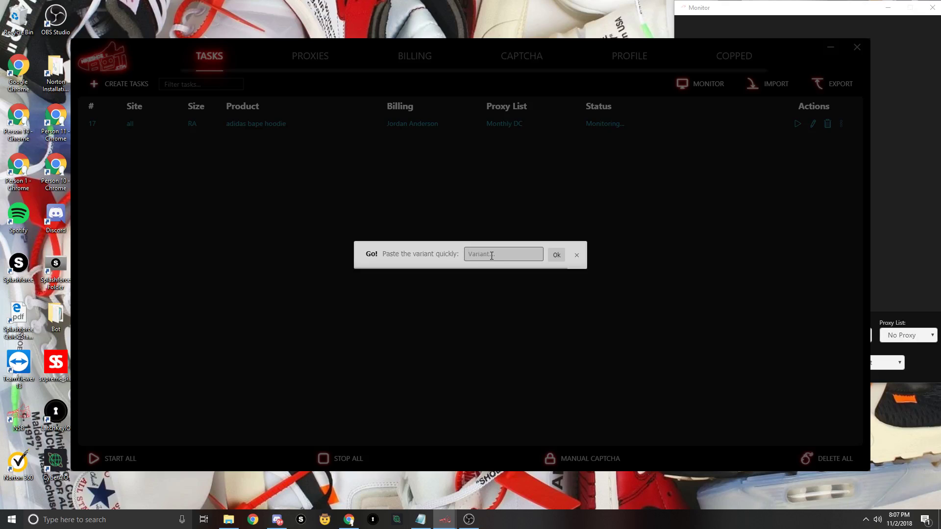
pyautogui.click(577, 255)
pyautogui.click(840, 125)
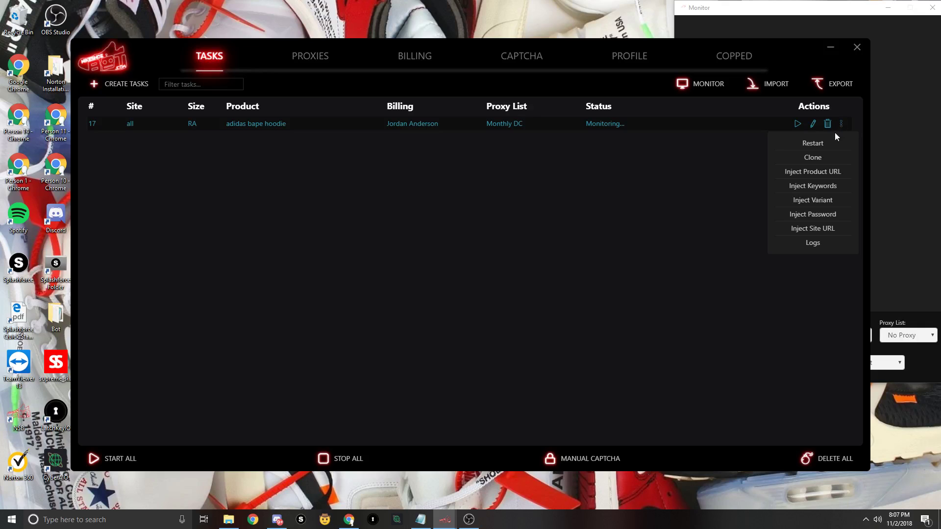
pyautogui.click(813, 215)
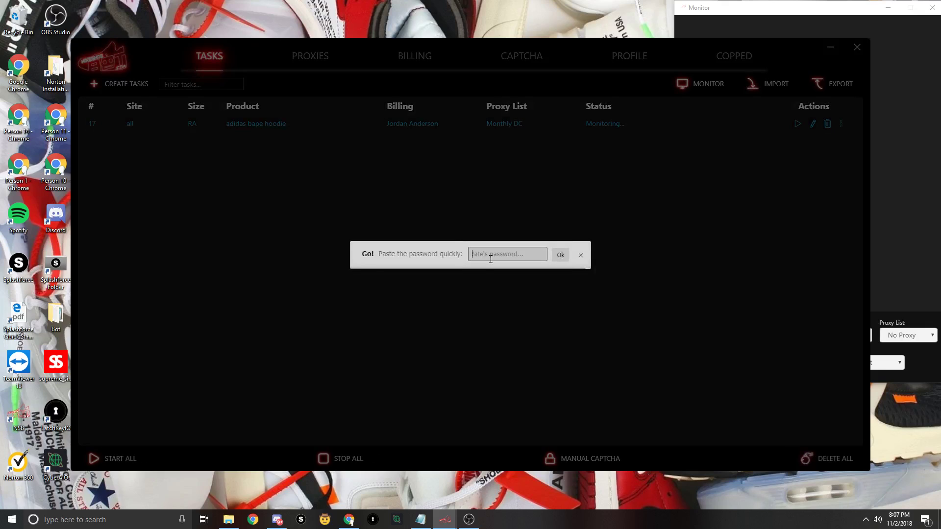
pyautogui.write('pass')
pyautogui.click(559, 256)
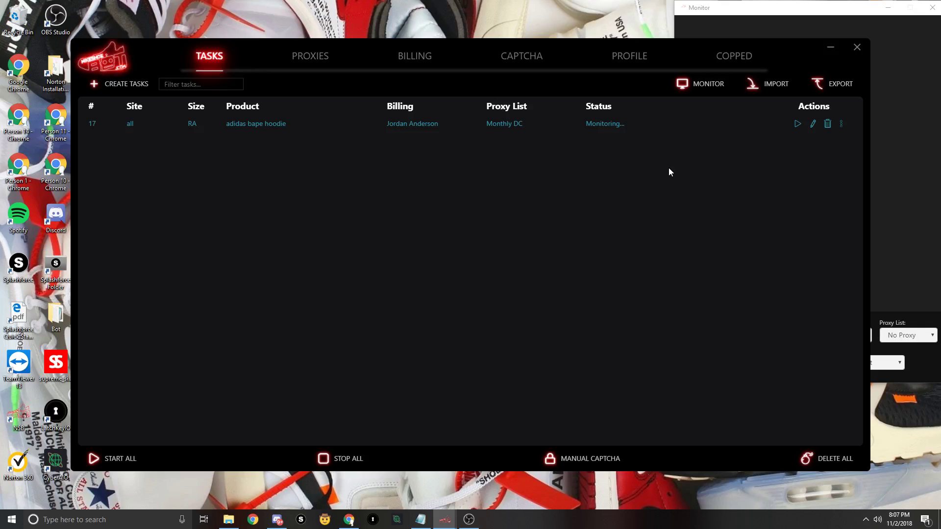
pyautogui.click(842, 124)
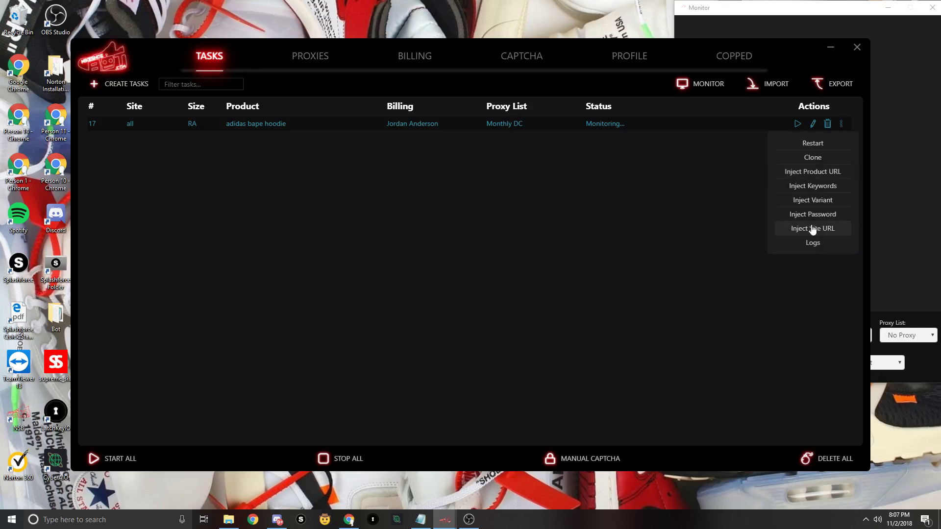
pyautogui.click(686, 209)
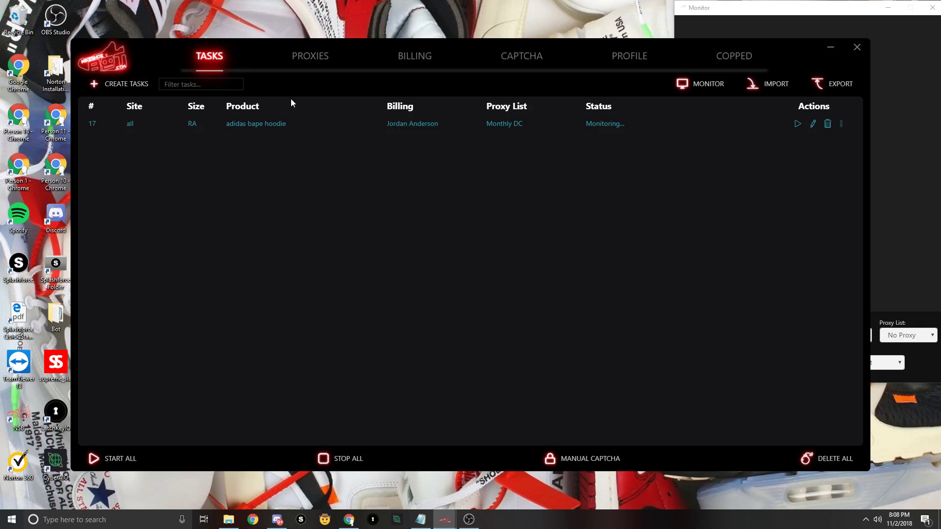
# - Open and close the task form, view the Billing profiles, then go back to Tasks and open Create Tasks
pyautogui.click(112, 84)
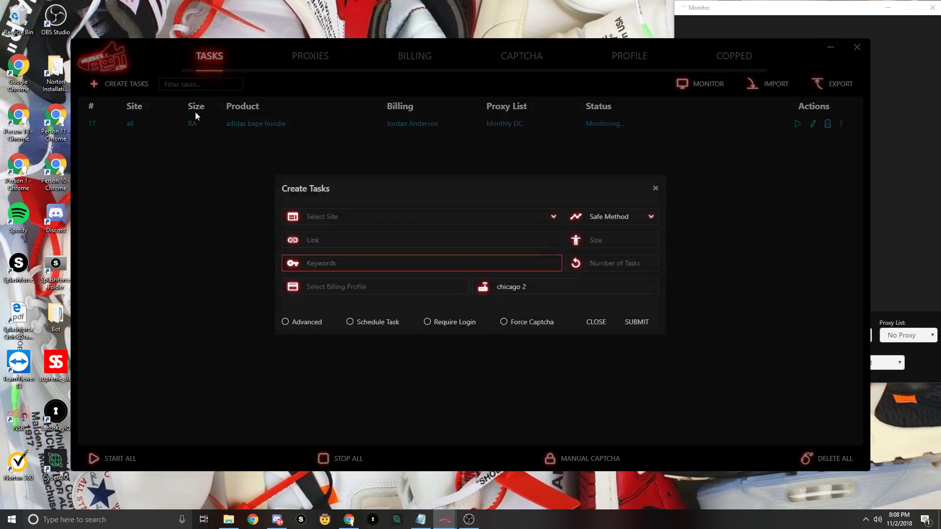
pyautogui.click(656, 188)
pyautogui.click(419, 60)
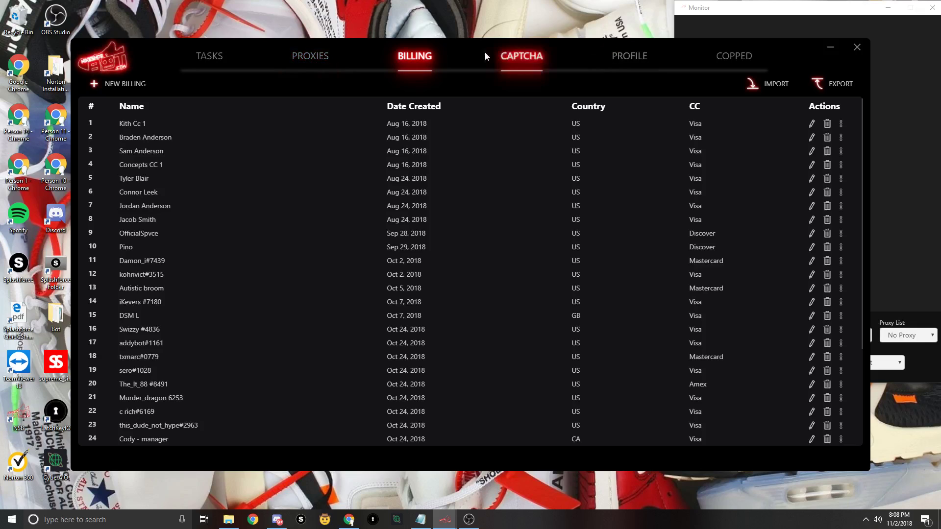
pyautogui.click(209, 56)
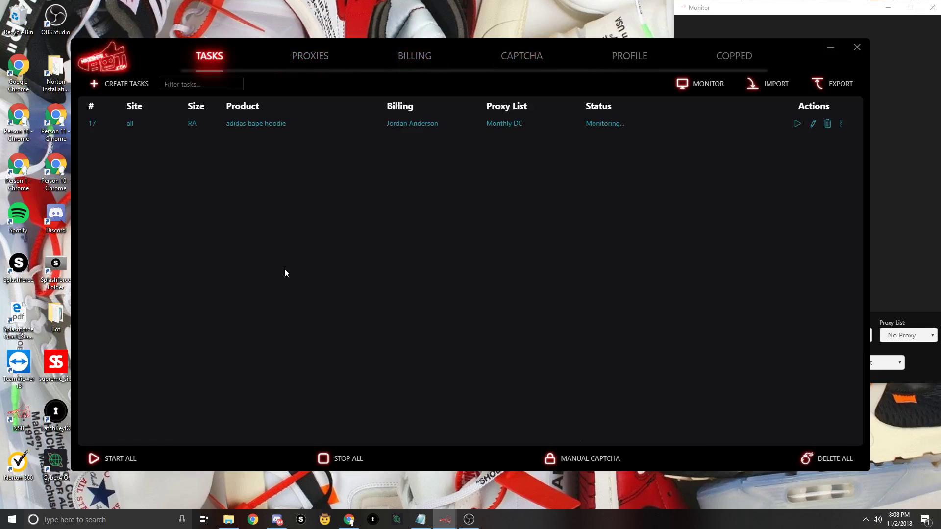
pyautogui.click(116, 92)
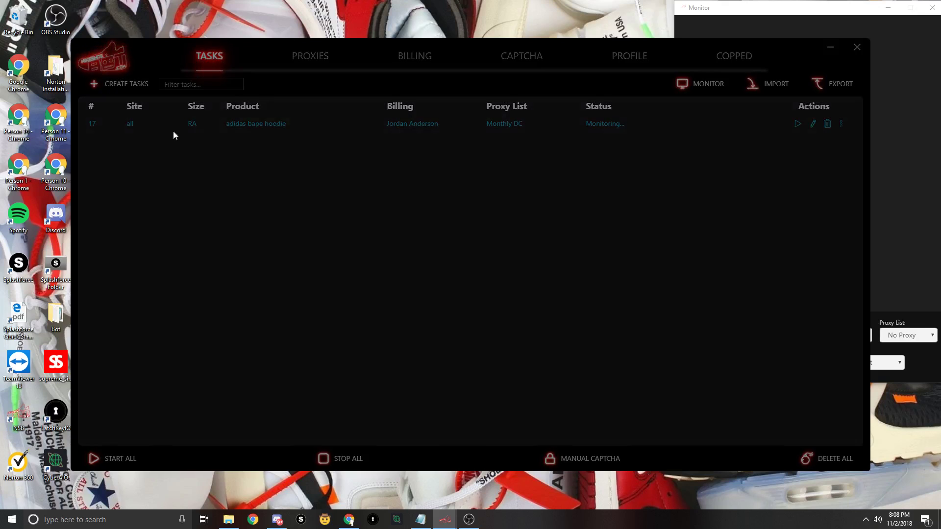
# - Set the site to AboveTheCloudsStore and the keywords to 'off white blazer'
pyautogui.click(335, 217)
pyautogui.click(335, 274)
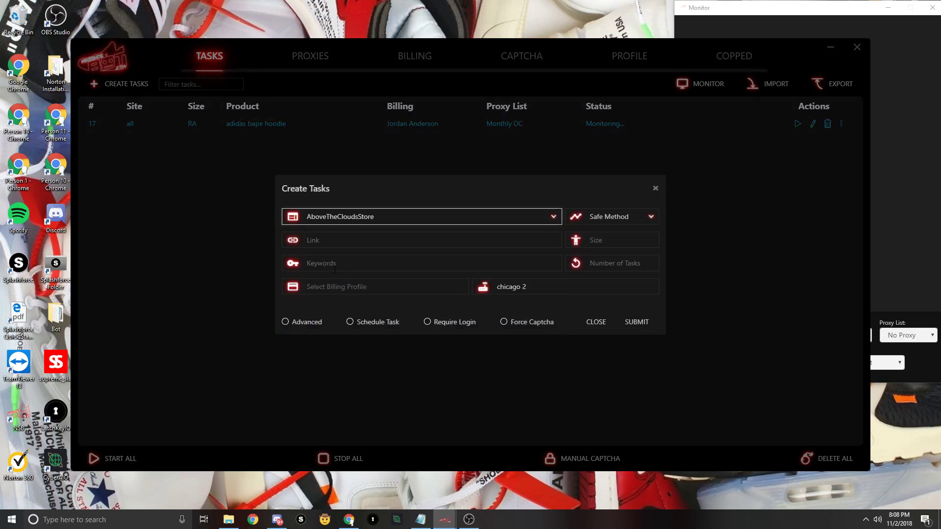
pyautogui.press('Tab')
pyautogui.press('Tab')
pyautogui.write('ssss')
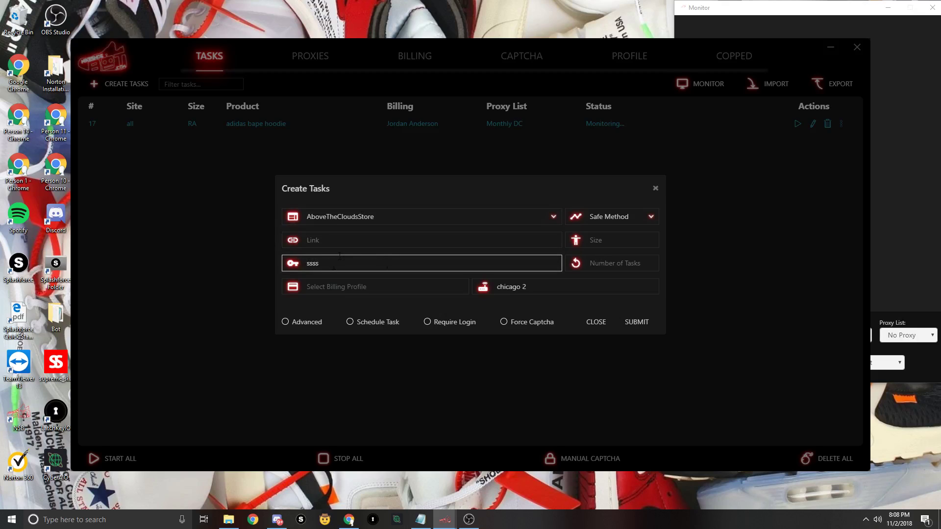
pyautogui.moveTo(339, 256); pyautogui.dragTo(226, 265)
pyautogui.write('off white blazer')
# - Pick a billing profile, set Number of Tasks to 5, and submit
pyautogui.click(389, 289)
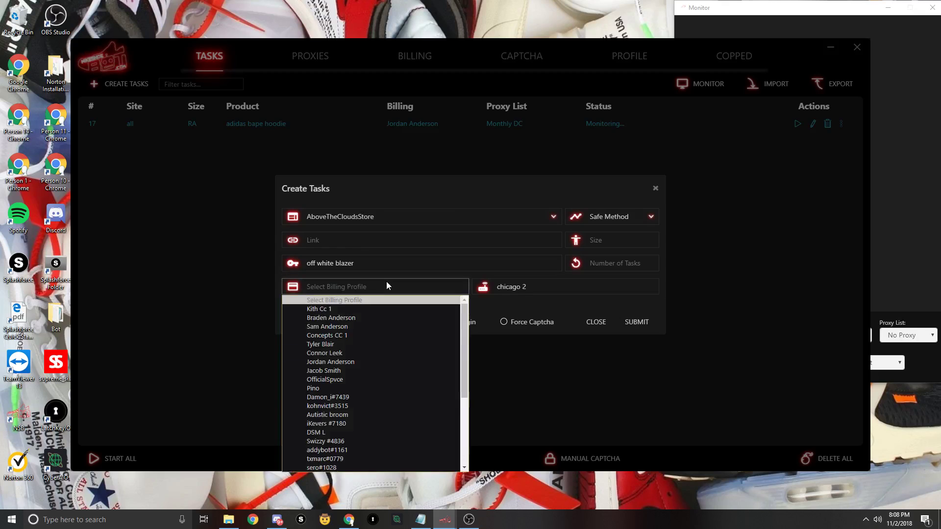
pyautogui.click(336, 353)
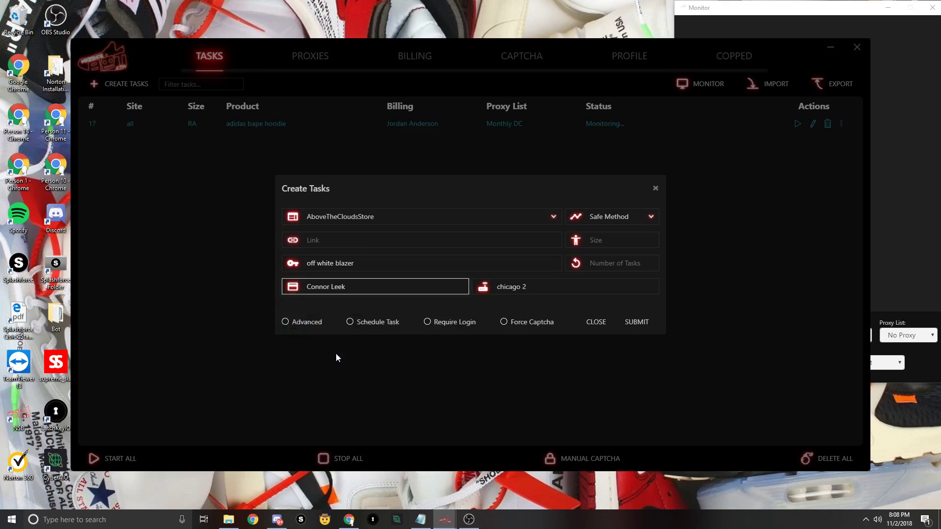
pyautogui.click(614, 264)
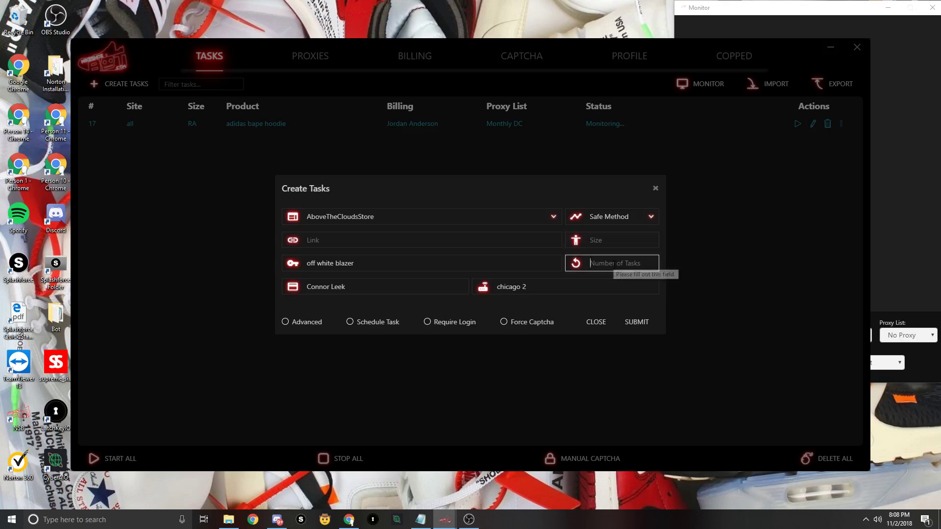
pyautogui.write('5')
pyautogui.press('Return')
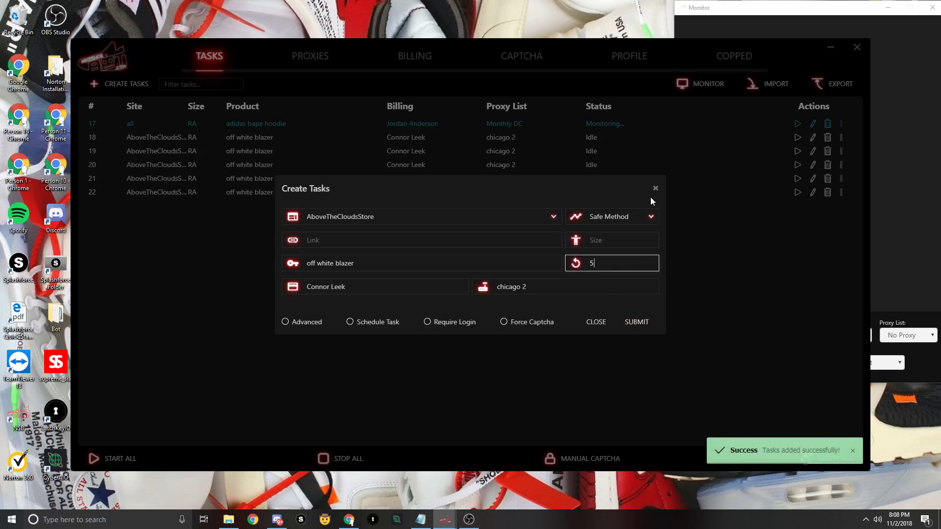
# - Close the creation form and briefly open and dismiss task 18's context and Actions menus
pyautogui.click(657, 189)
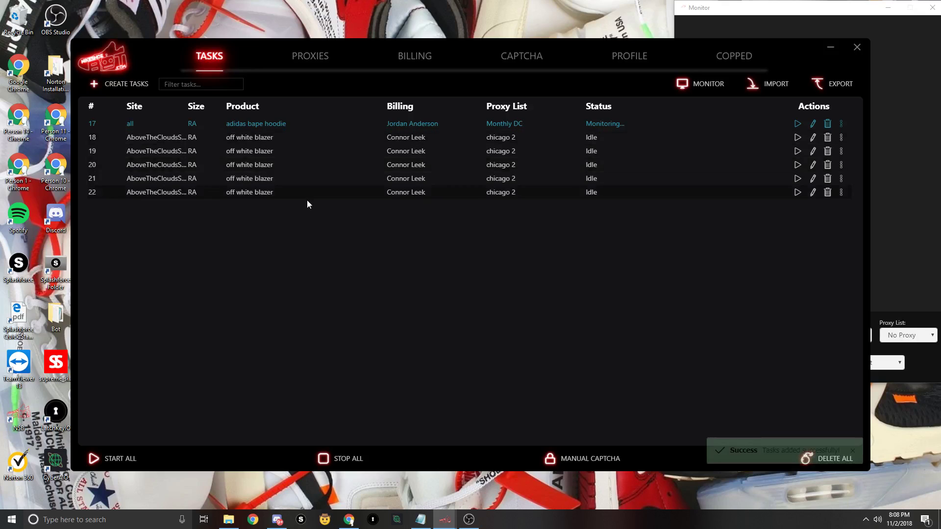
pyautogui.rightClick(223, 182)
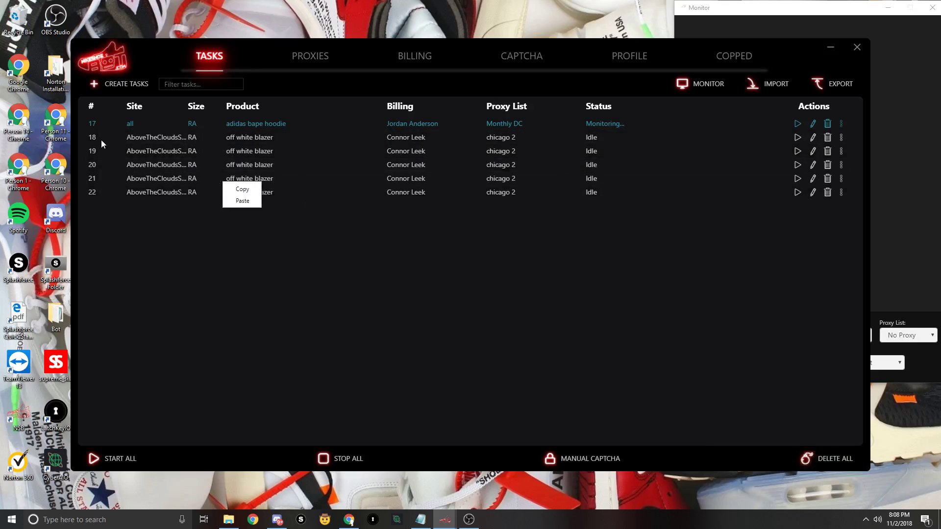
pyautogui.click(189, 153)
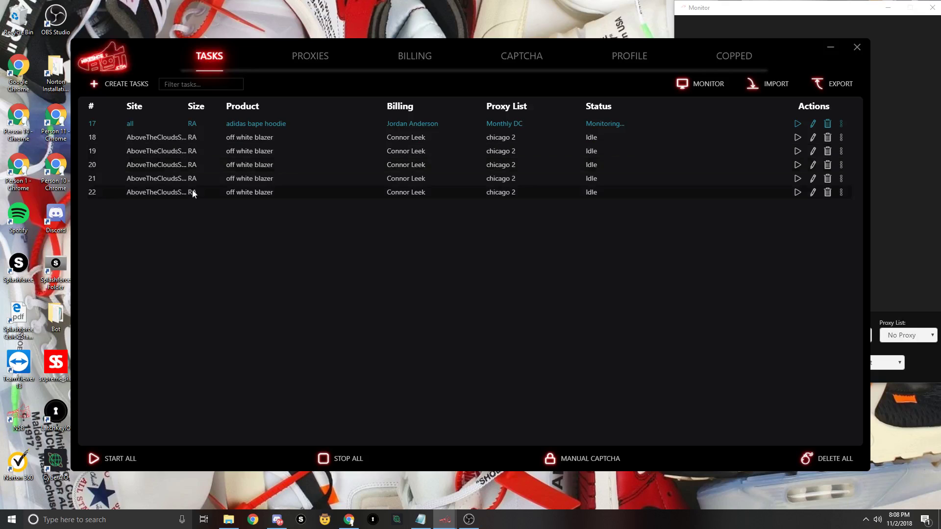
pyautogui.click(841, 138)
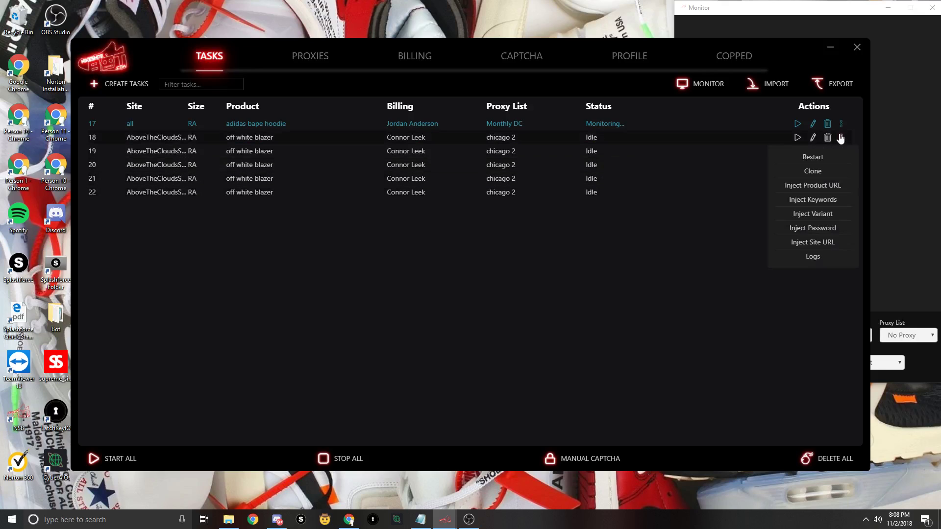
pyautogui.click(711, 214)
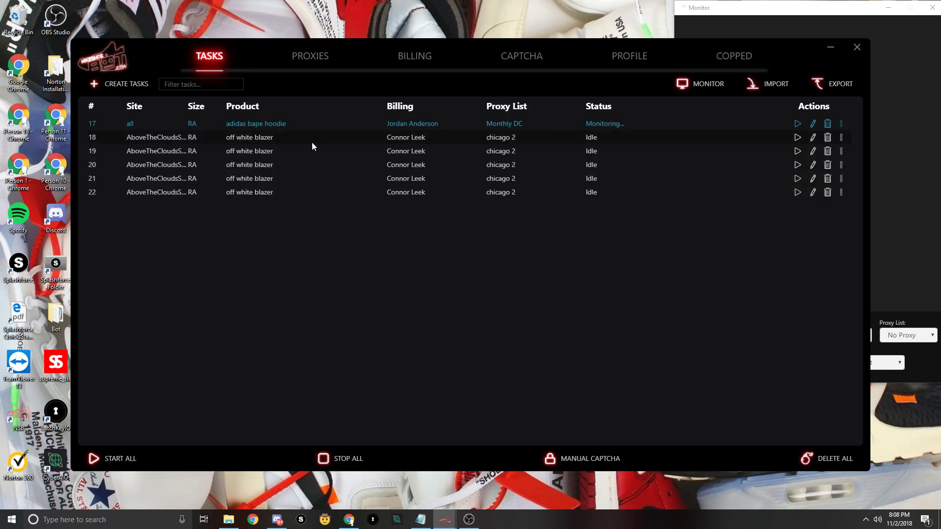
# - Start tasks 18 through 22
pyautogui.click(797, 138)
pyautogui.click(798, 151)
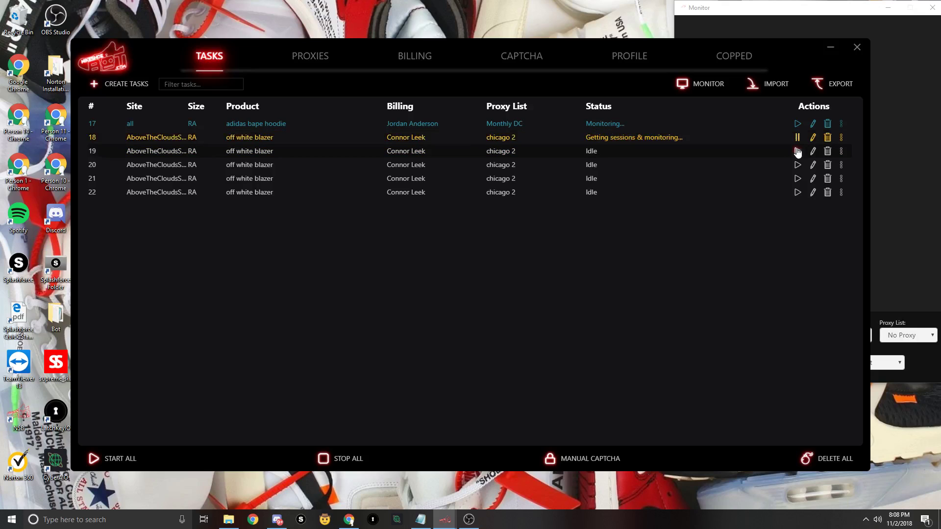
pyautogui.click(797, 166)
pyautogui.click(797, 178)
pyautogui.click(798, 193)
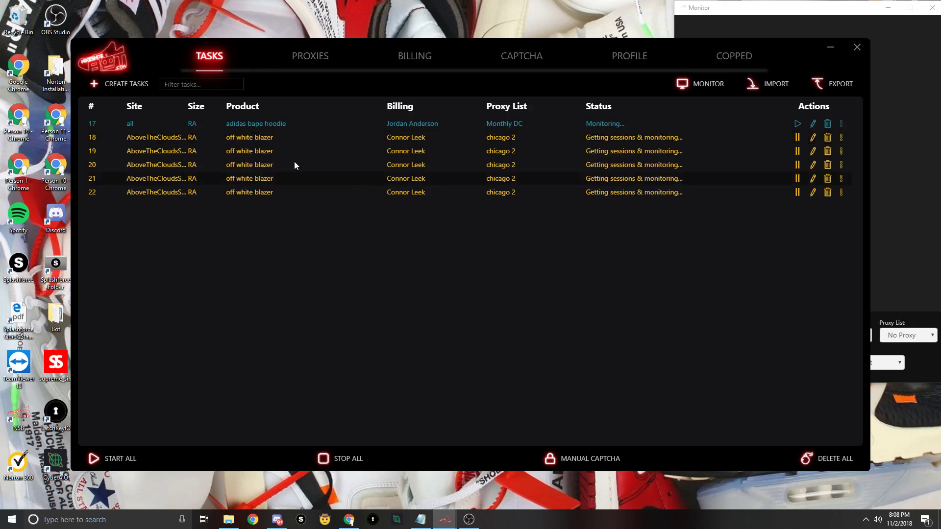
# - Open and close task 18's Actions menu twice
pyautogui.click(841, 138)
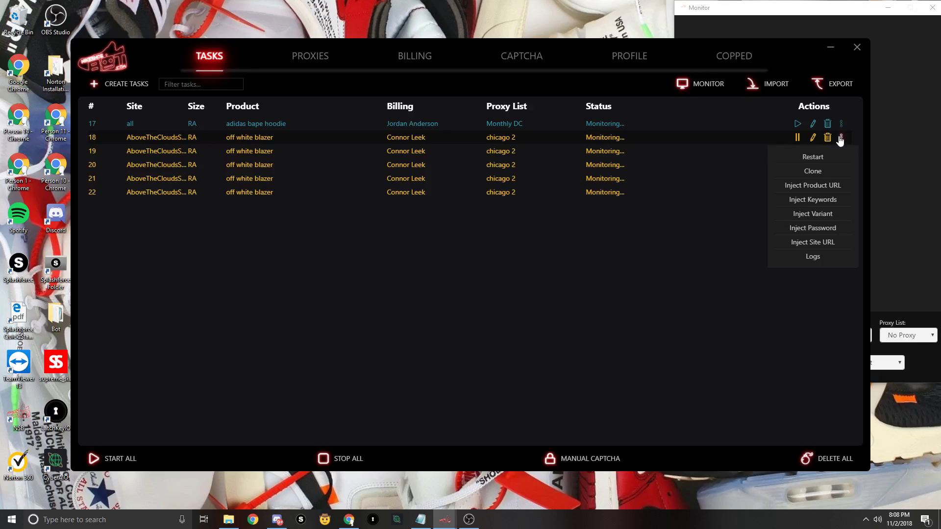
pyautogui.click(841, 139)
pyautogui.click(842, 139)
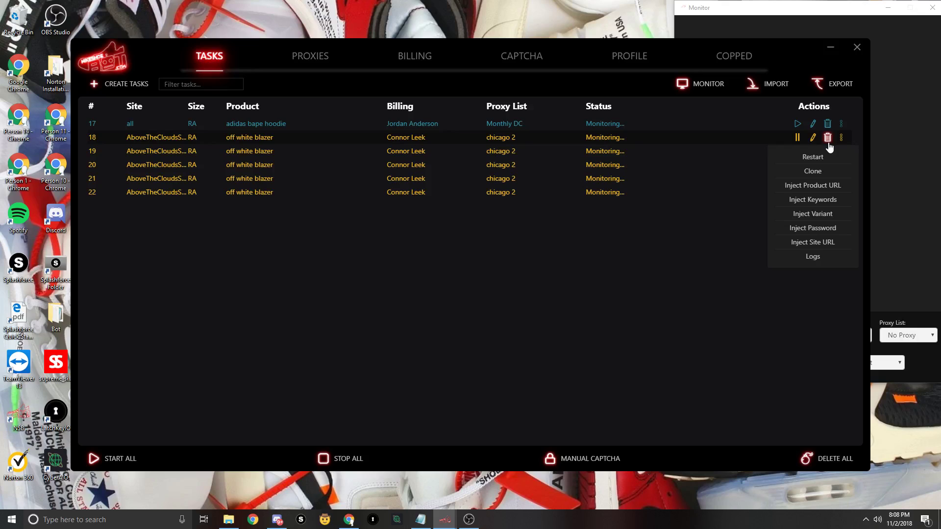
pyautogui.click(483, 222)
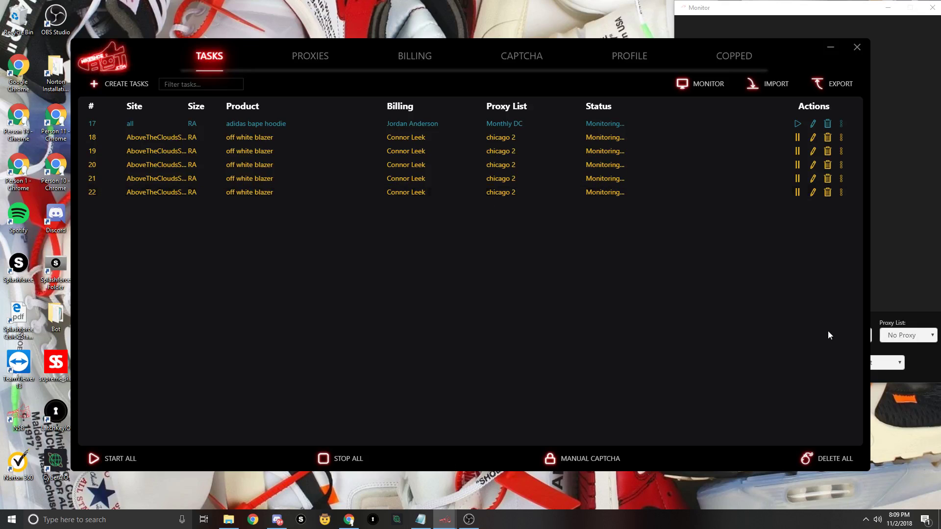
# - Stop all running tasks and delete the off white blazer tasks
pyautogui.click(346, 463)
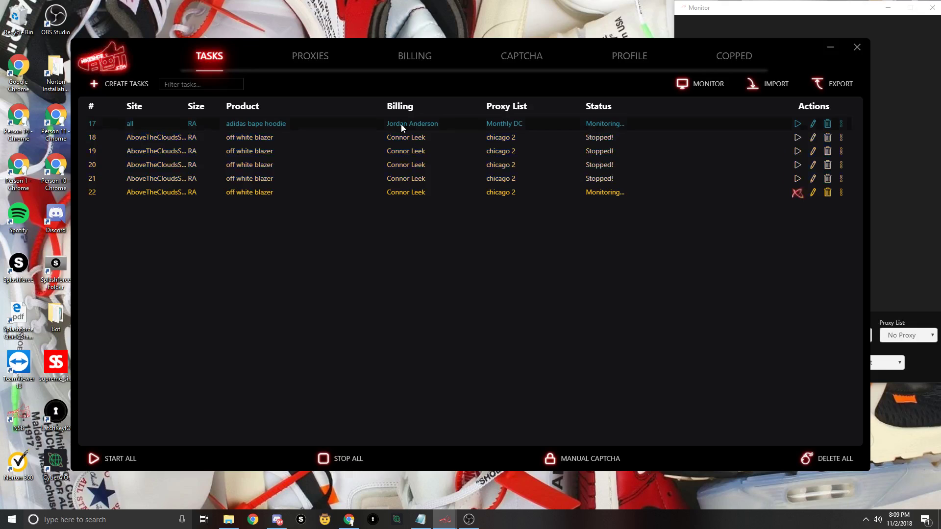
pyautogui.click(828, 138)
pyautogui.click(829, 139)
pyautogui.click(828, 138)
pyautogui.click(829, 138)
pyautogui.click(828, 138)
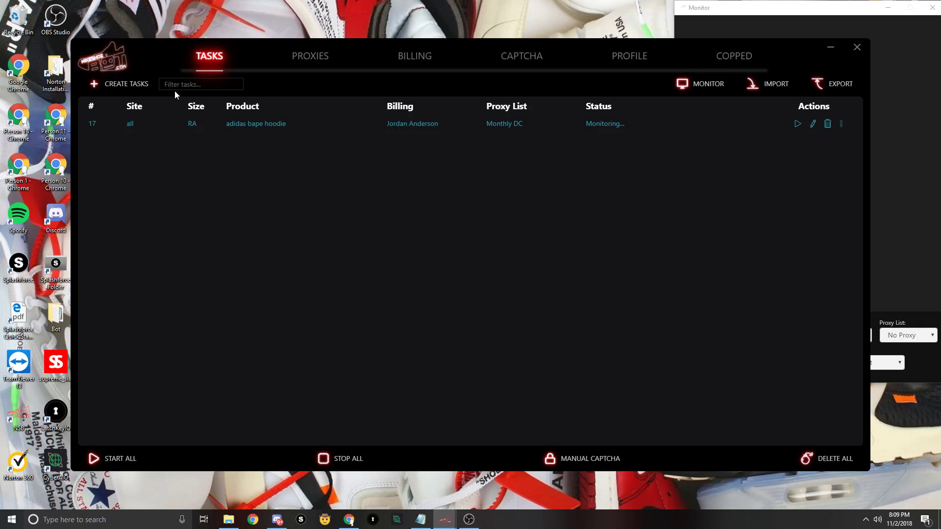
# - Open and close Create Tasks without changes, then bring the Monitor window to the front
pyautogui.click(109, 84)
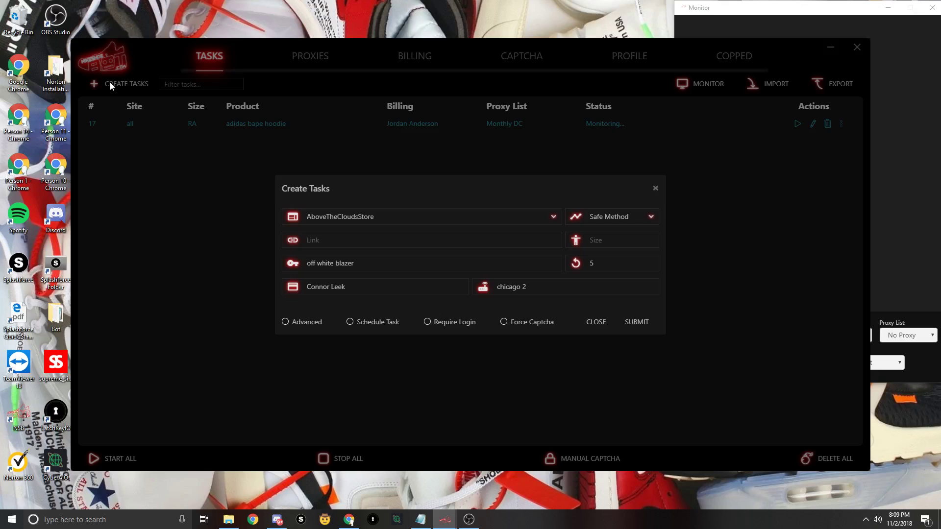
pyautogui.click(657, 188)
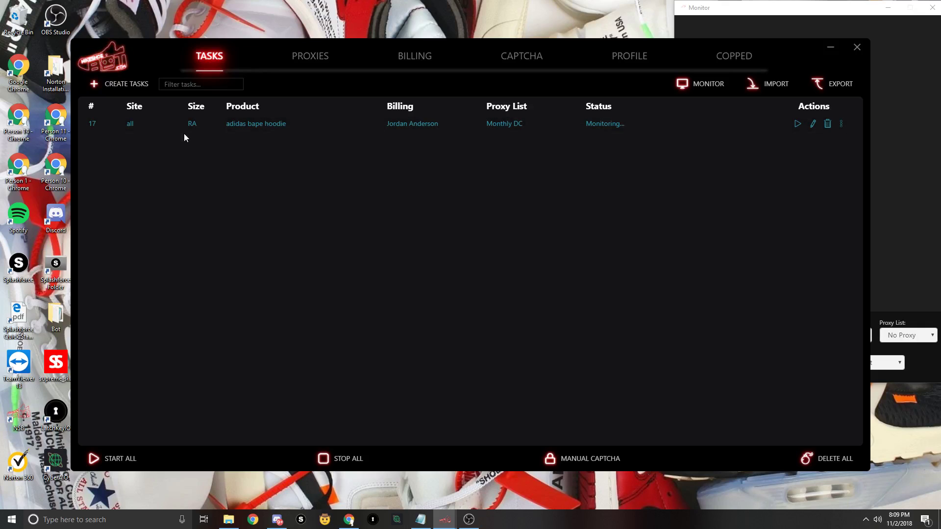
pyautogui.click(802, 16)
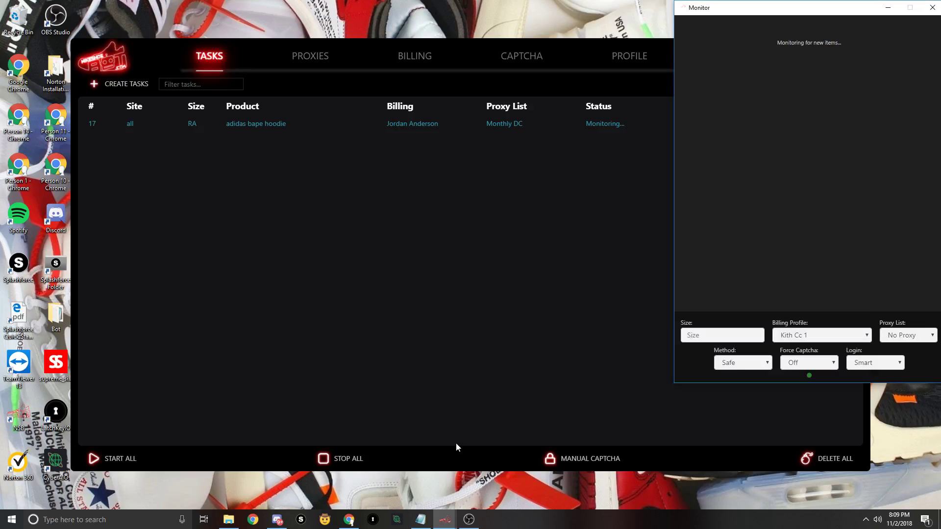
# - Switch to Discord's NSB server and scroll through the monitor channel's drop alerts
pyautogui.click(277, 521)
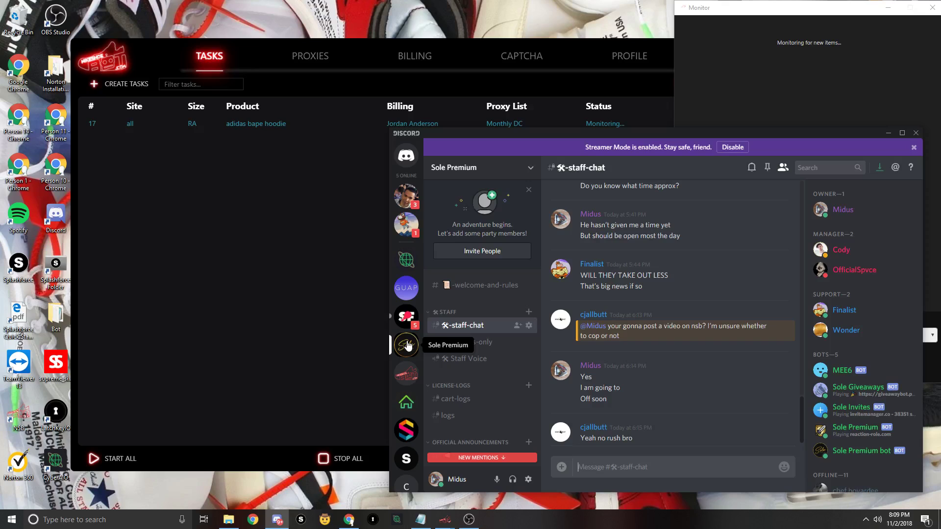
pyautogui.click(409, 376)
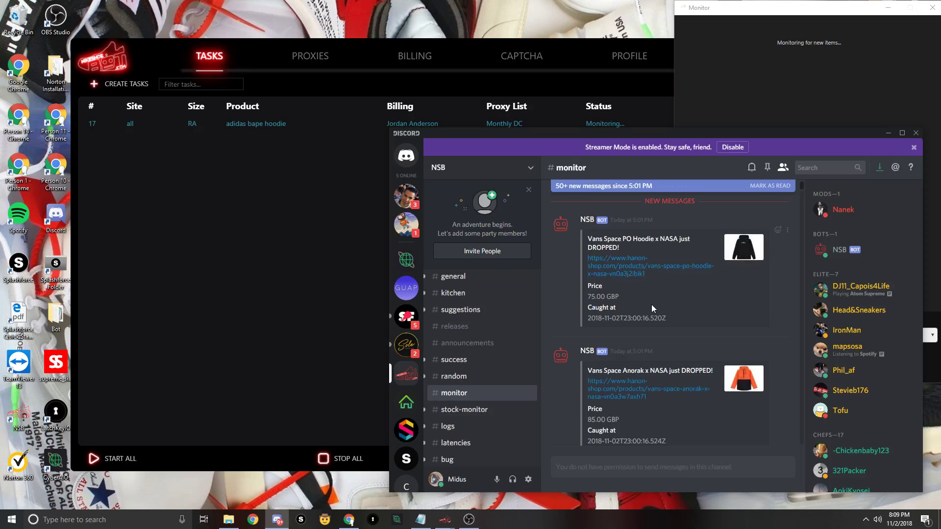
pyautogui.scroll(-1, 651, 304)
pyautogui.scroll(1, 643, 301)
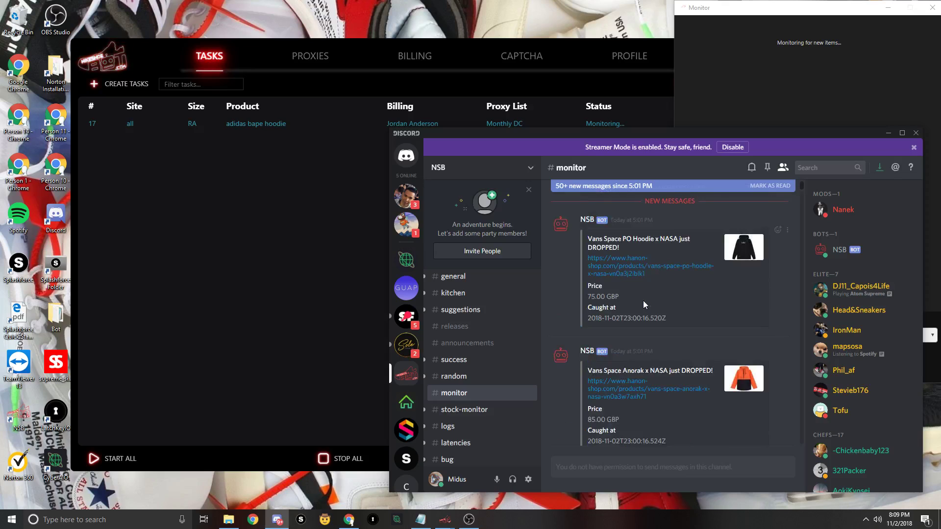
pyautogui.scroll(-4, 651, 339)
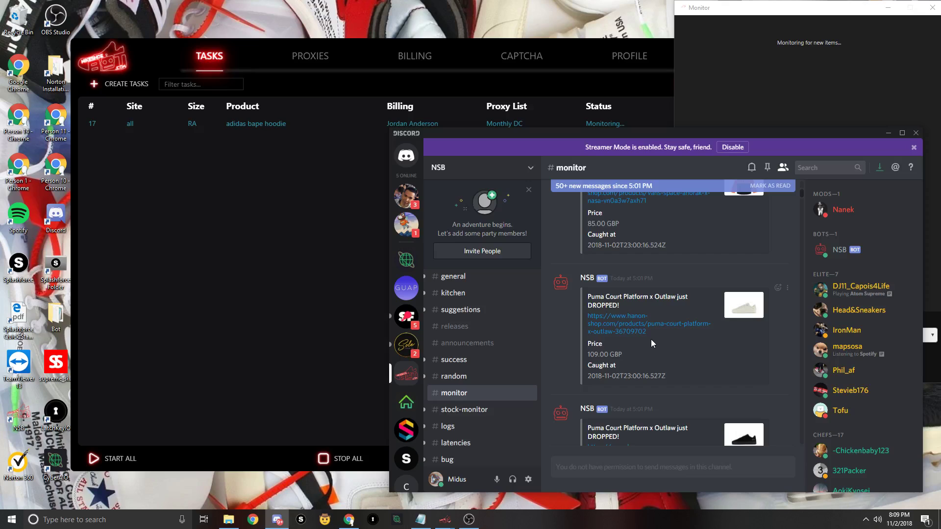
pyautogui.scroll(-2, 651, 339)
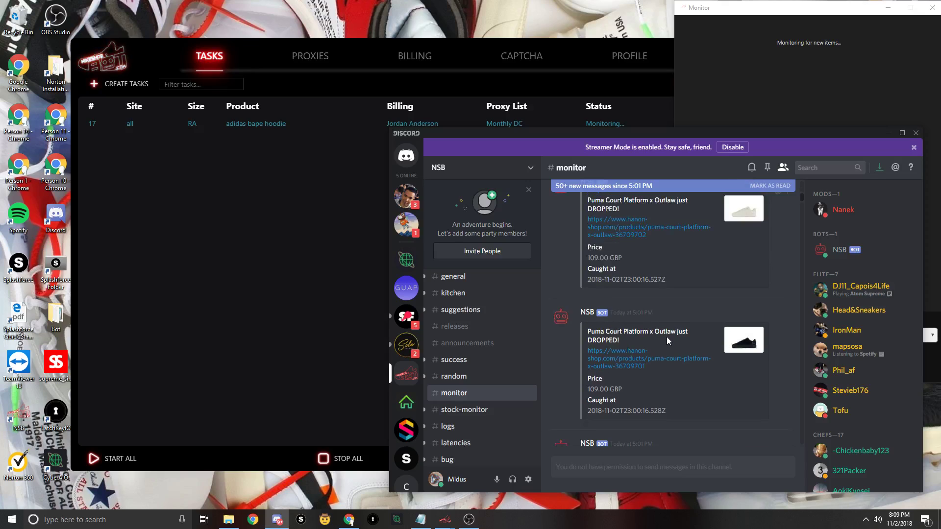
pyautogui.scroll(-5, 666, 337)
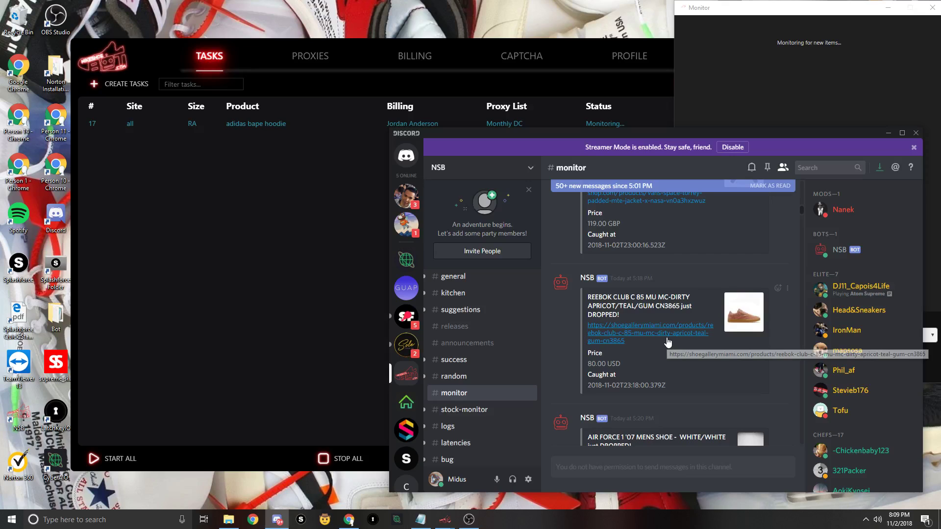
pyautogui.scroll(-3, 668, 342)
# - Drag down to the newest alert, Vans Vault x WTaps Sk8 Hi Flames at 85.00 USD
pyautogui.moveTo(802, 239); pyautogui.dragTo(801, 250)
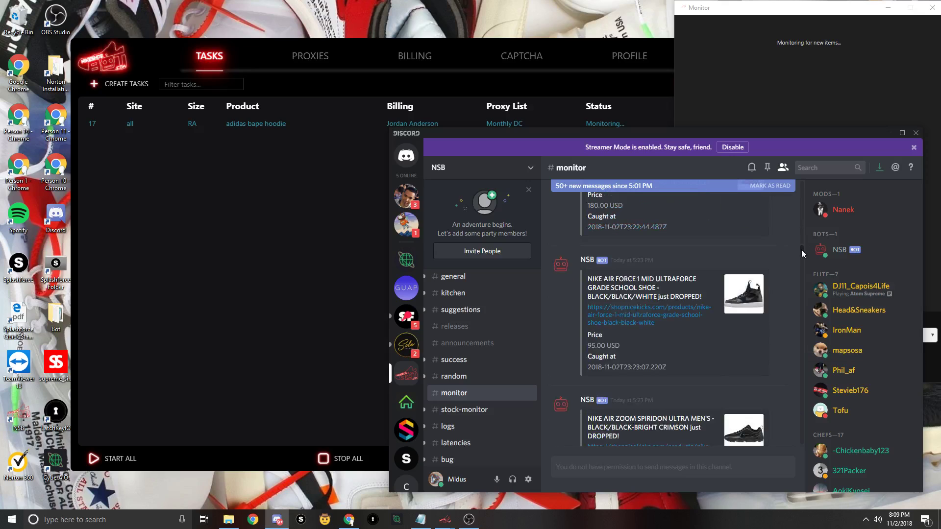
pyautogui.moveTo(801, 249); pyautogui.dragTo(799, 287)
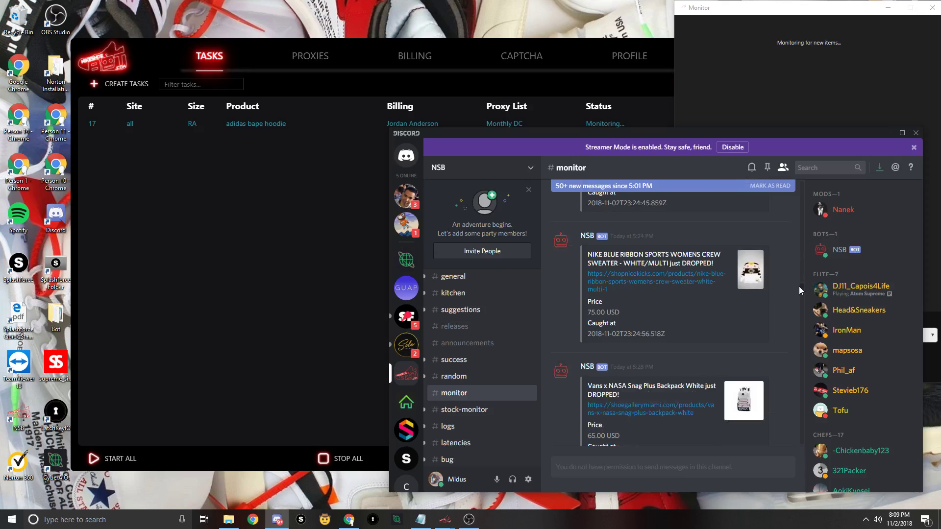
pyautogui.moveTo(799, 286); pyautogui.dragTo(798, 314)
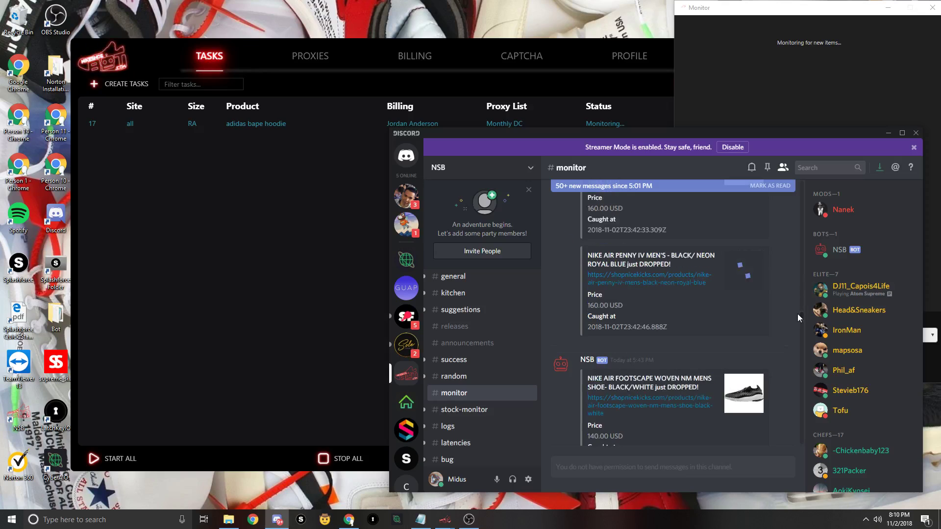
pyautogui.moveTo(799, 314); pyautogui.dragTo(798, 382)
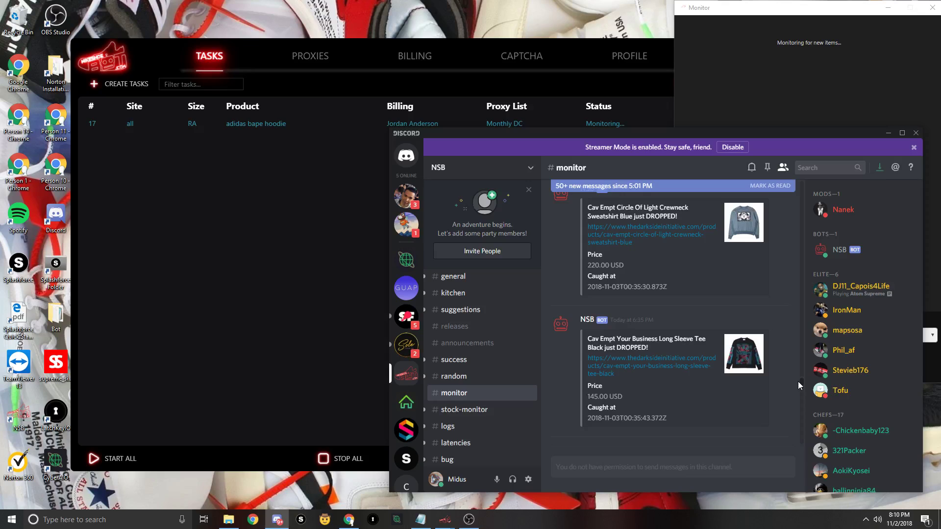
pyautogui.moveTo(798, 382); pyautogui.dragTo(798, 424)
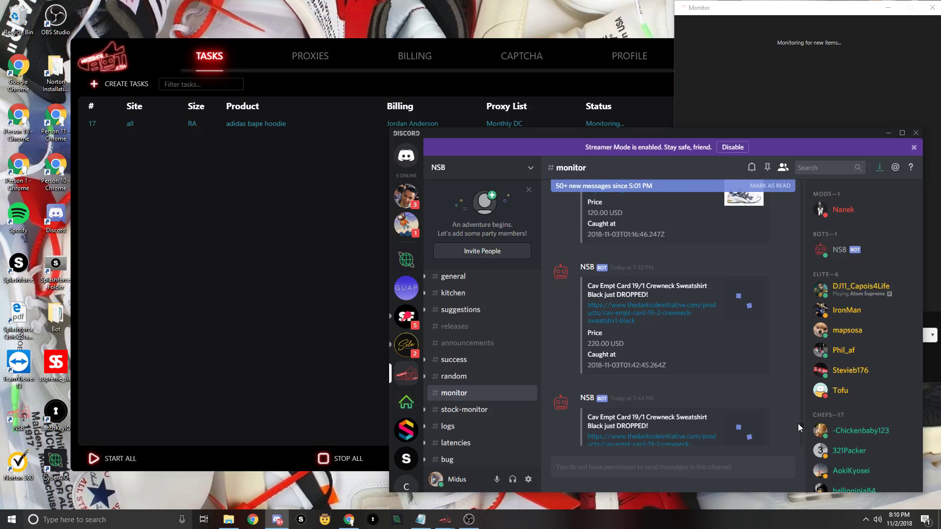
pyautogui.scroll(-5, 677, 376)
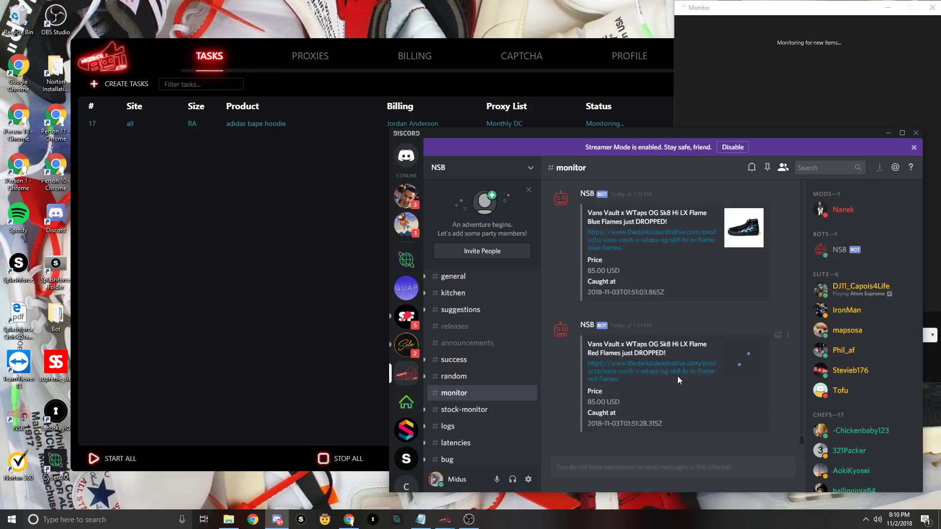